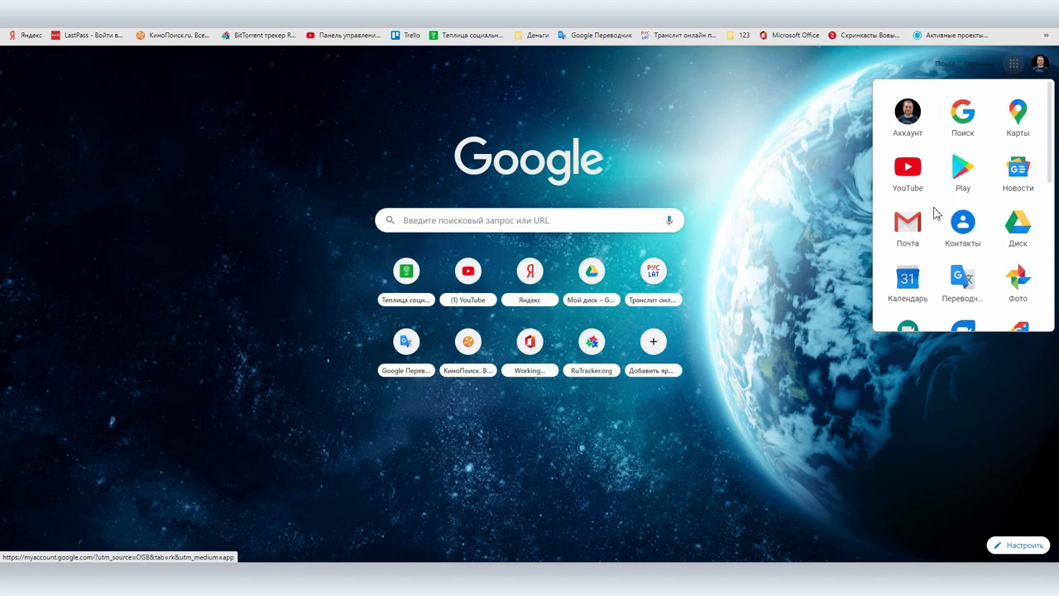
- Open Gmail from the Google apps list, add a second Google account and switch to it
{"action": "left_click", "coordinate": [909, 222]}
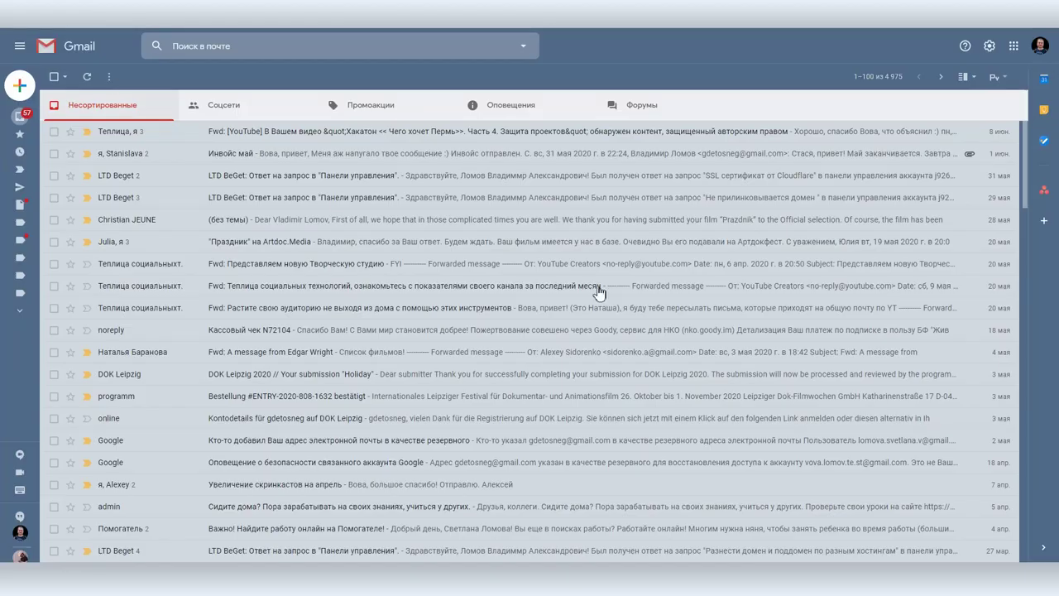
{"action": "left_click", "coordinate": [1040, 48]}
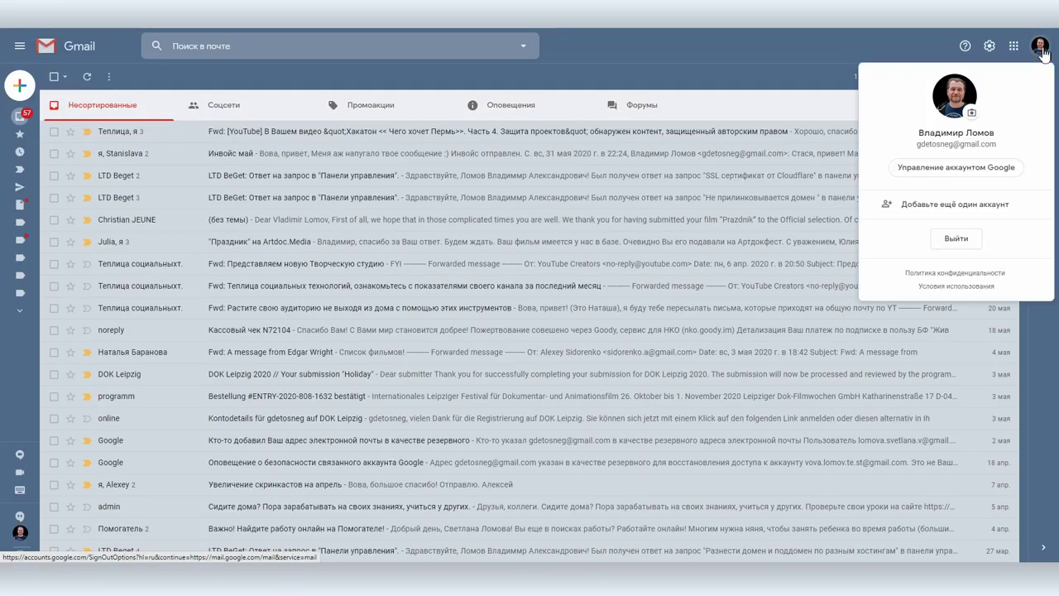
{"action": "left_click", "coordinate": [919, 206]}
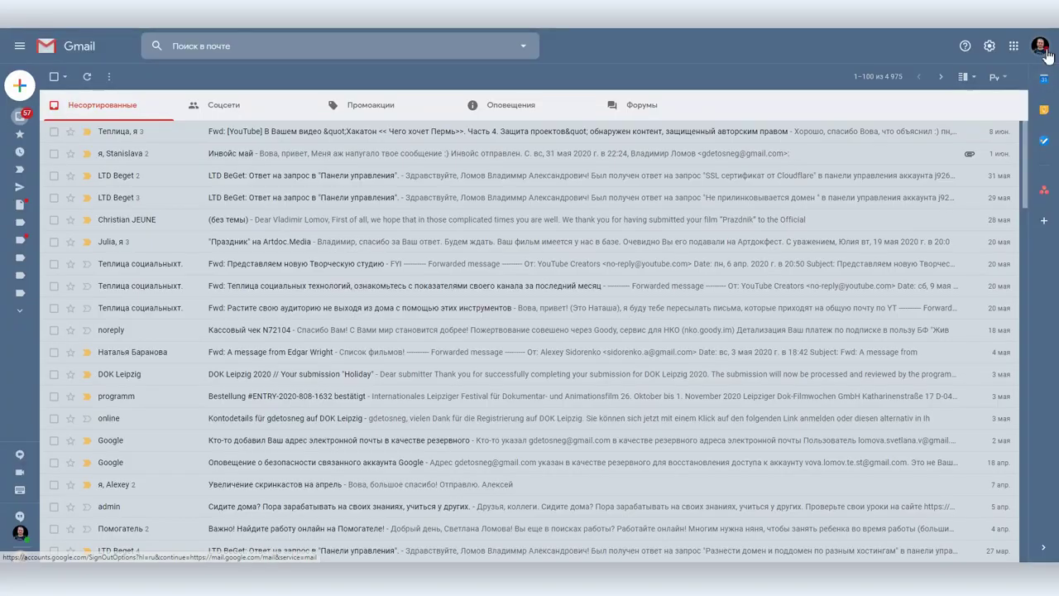
{"action": "left_click", "coordinate": [1043, 51]}
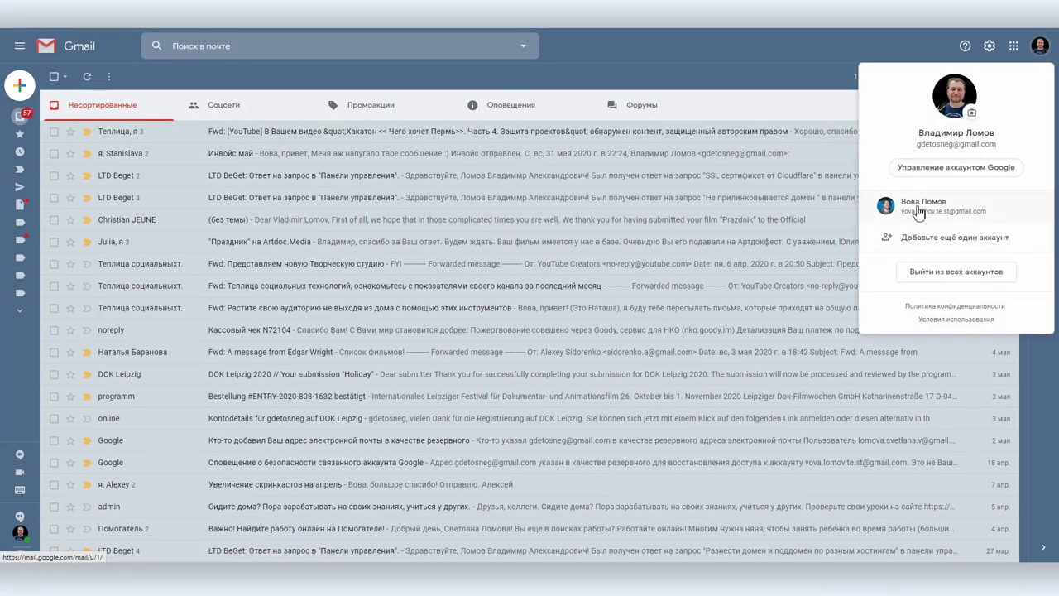
{"action": "left_click", "coordinate": [918, 212]}
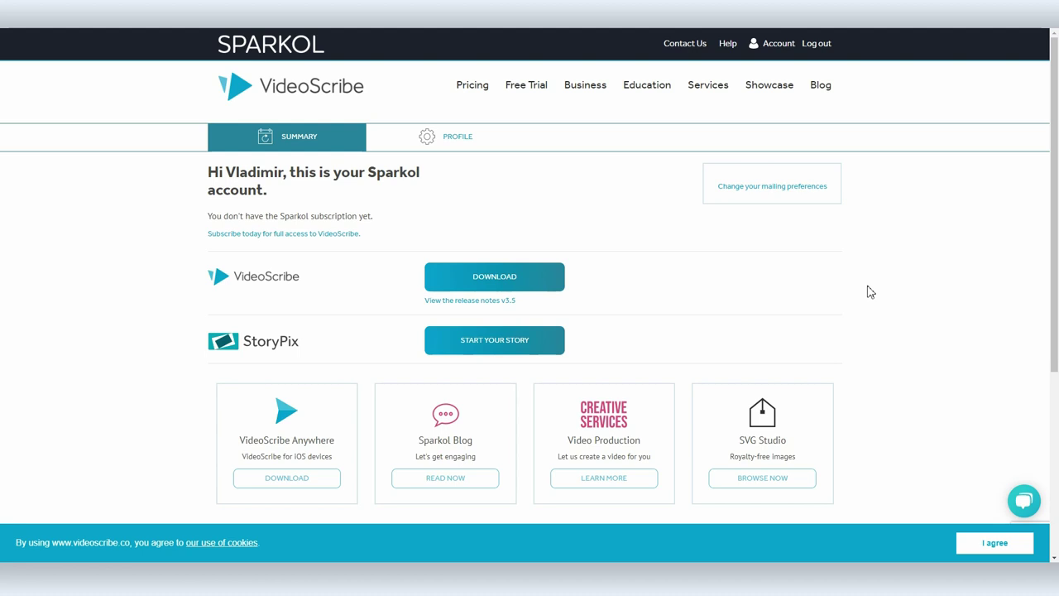
- Insert +design before @ in the Sparkol Change Email and Confirm Email fields, then save
{"action": "left_click", "coordinate": [772, 187]}
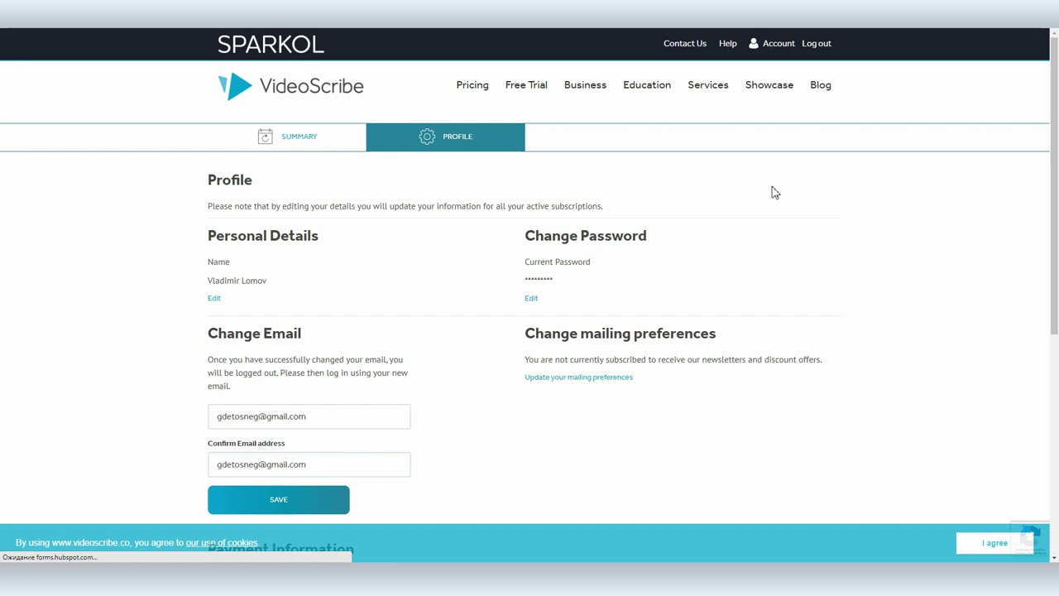
{"action": "left_click", "coordinate": [259, 416]}
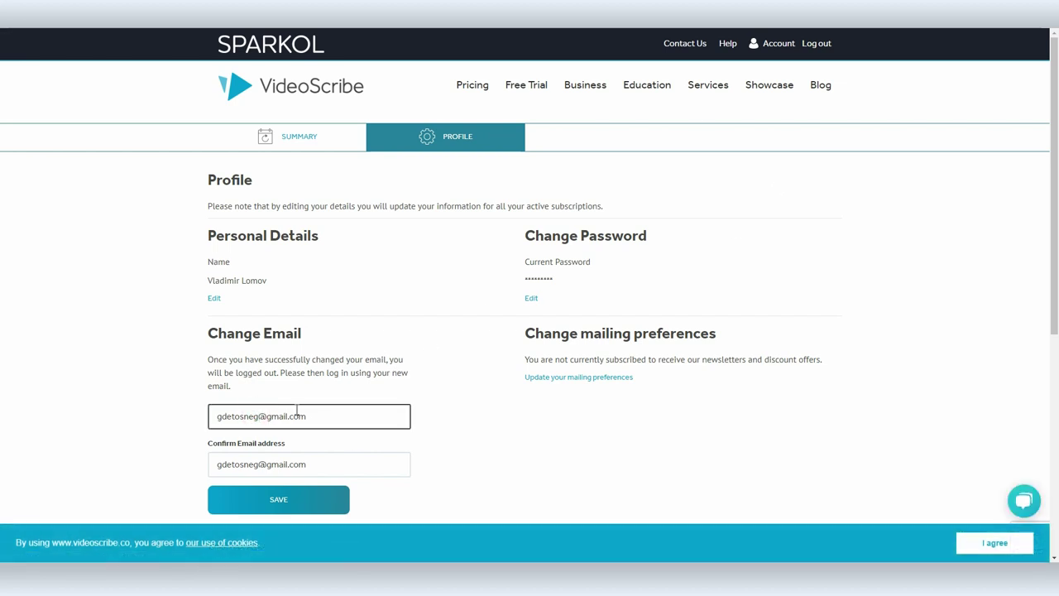
{"action": "type", "text": "+design"}
{"action": "left_click", "coordinate": [258, 464]}
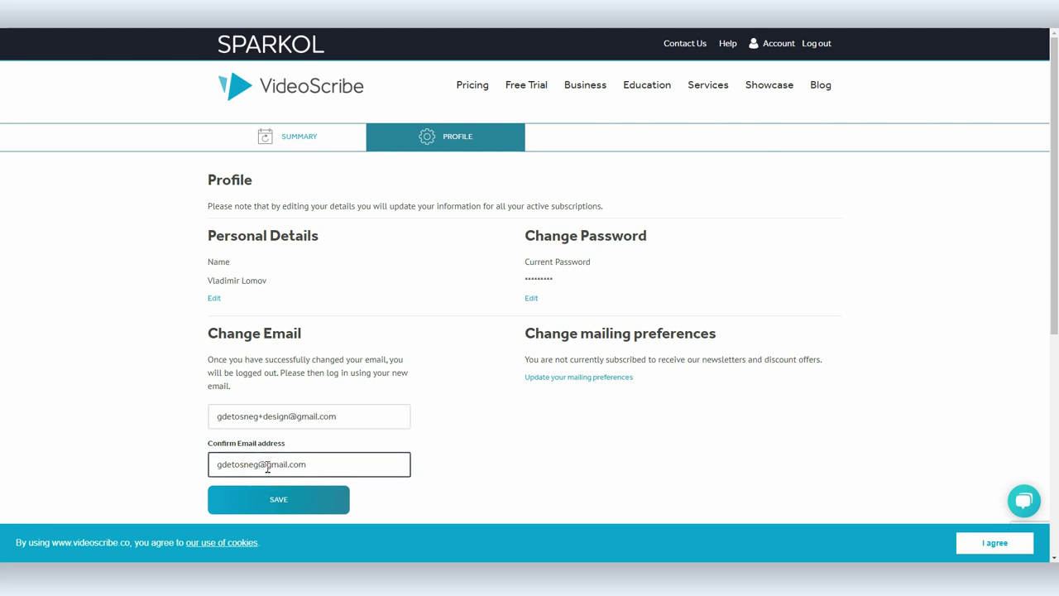
{"action": "type", "text": "+design"}
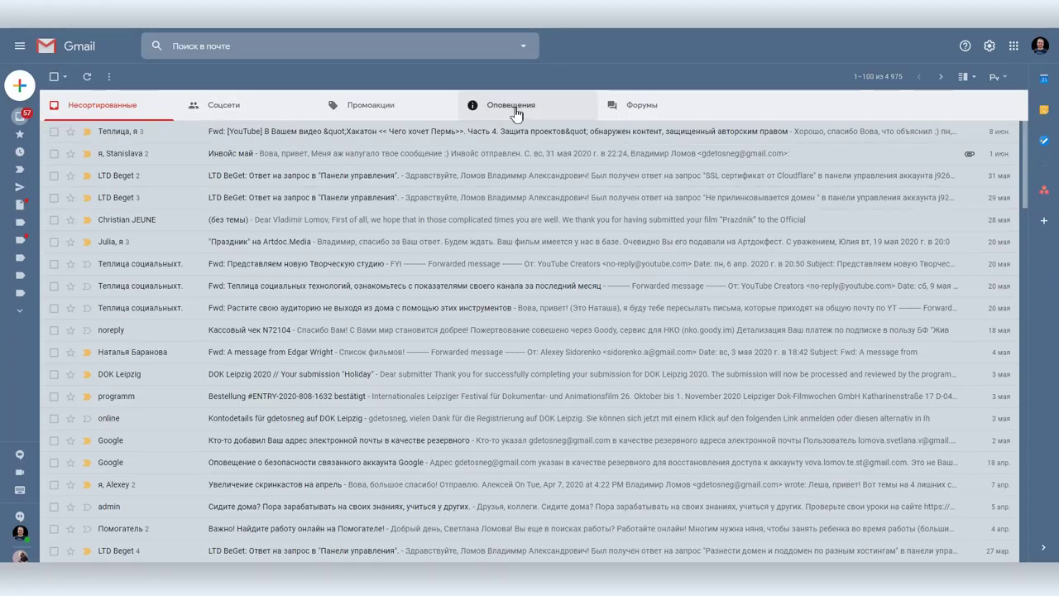
{"action": "left_click", "coordinate": [500, 105]}
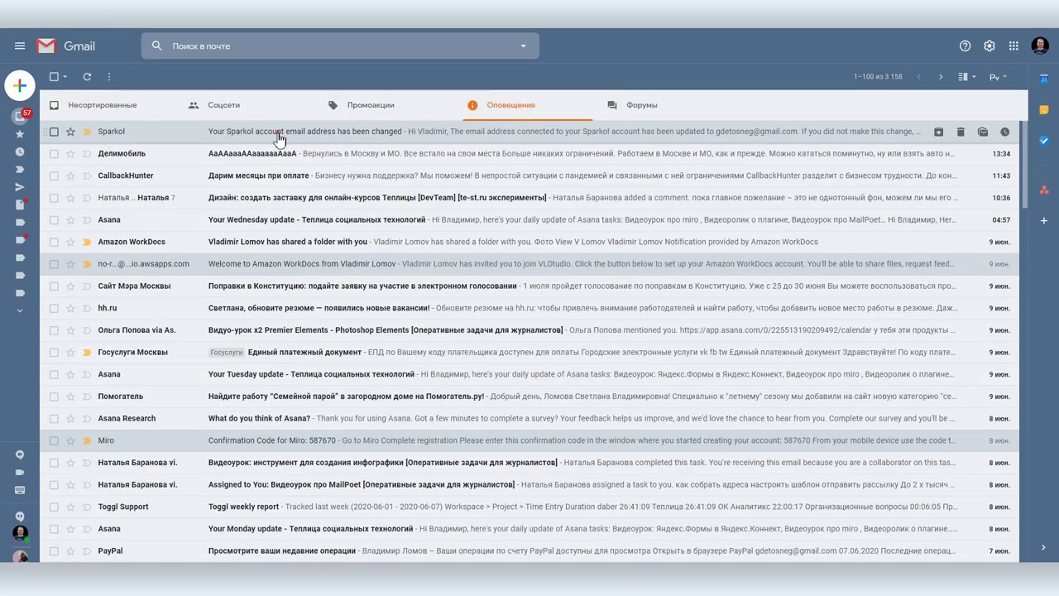
- Read Sparkol's address-change email sent to the +design alias, then return to Входящие
{"action": "left_click", "coordinate": [279, 133]}
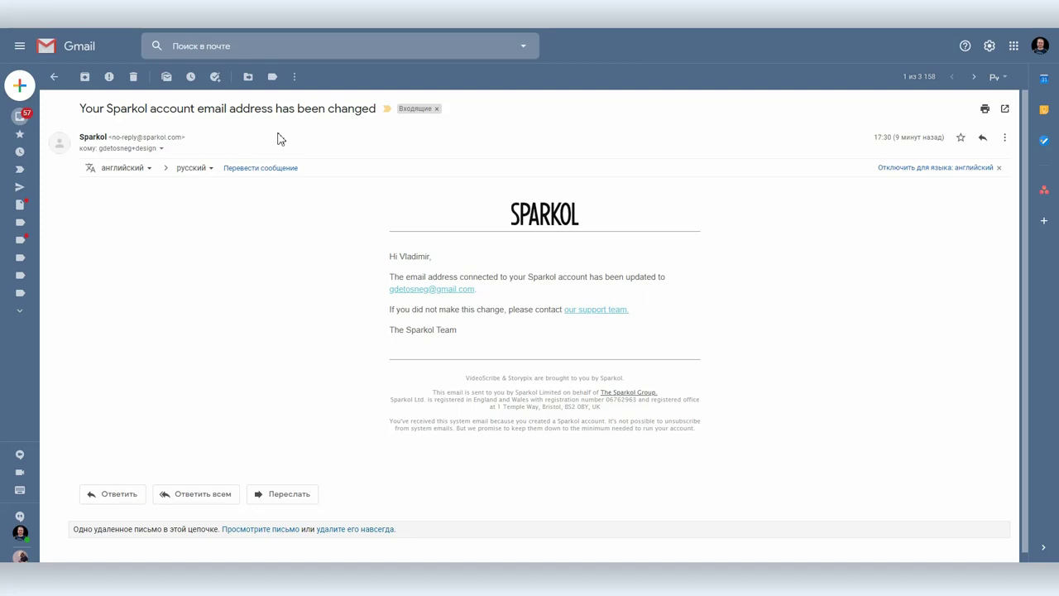
{"action": "mouse_move", "coordinate": [101, 150]}
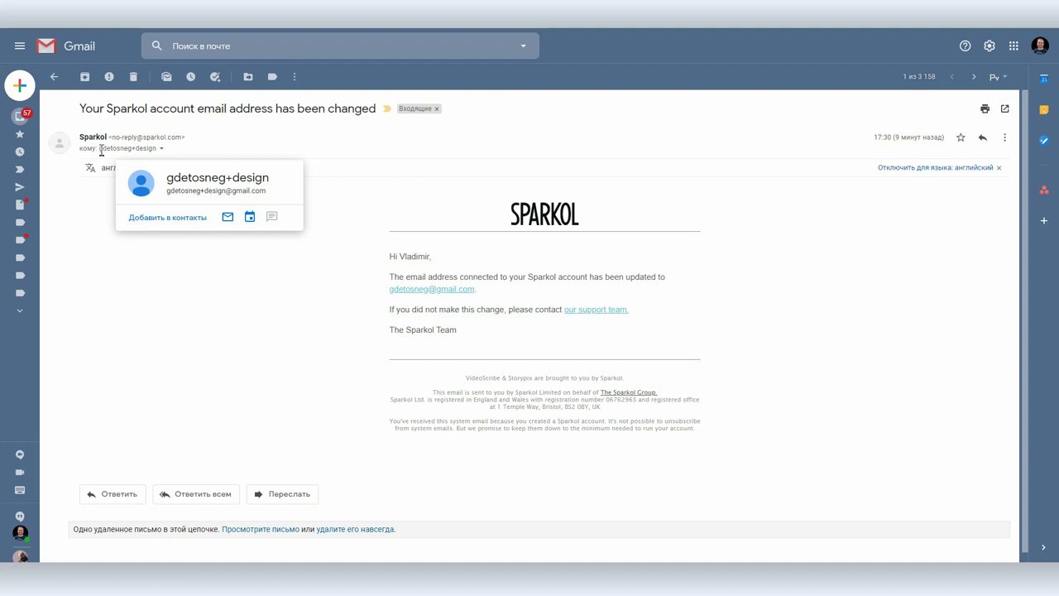
{"action": "left_click", "coordinate": [31, 119]}
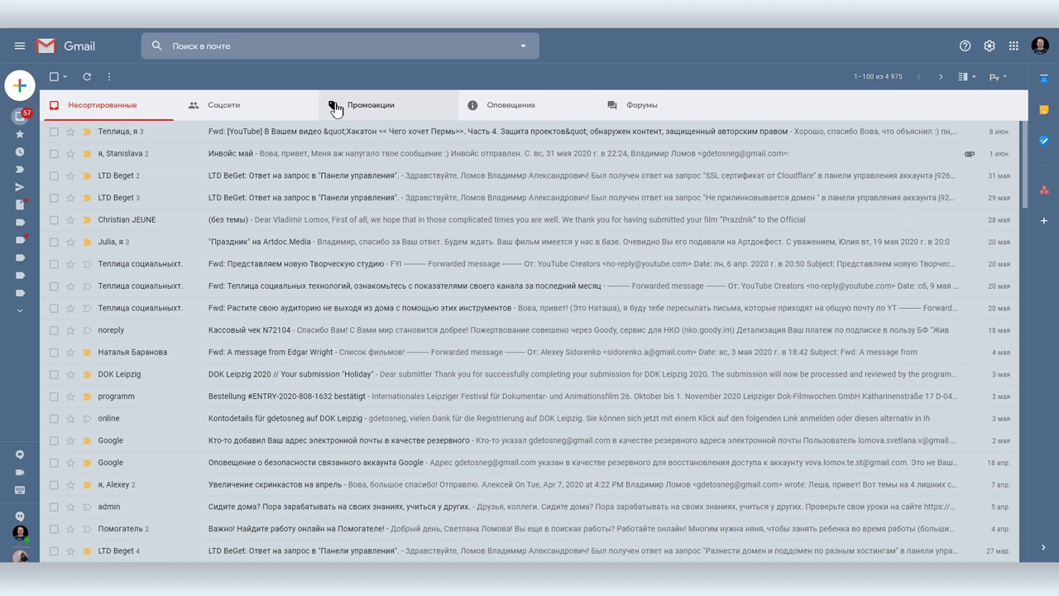
{"action": "left_click", "coordinate": [989, 48]}
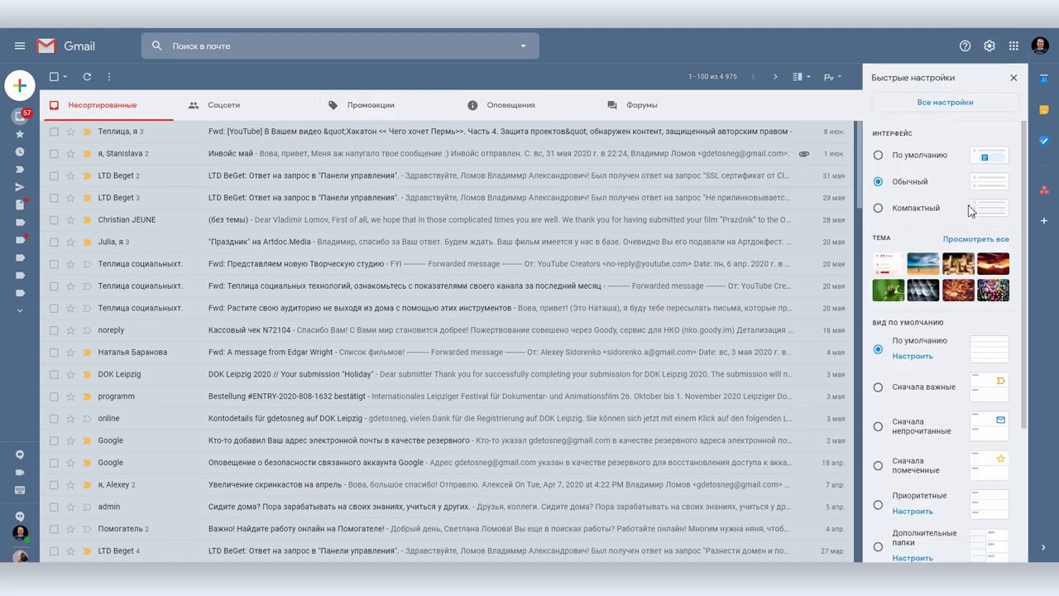
{"action": "scroll", "coordinate": [921, 181], "scroll_direction": "down", "scroll_amount": 2}
{"action": "scroll", "coordinate": [921, 182], "scroll_direction": "down", "scroll_amount": 1}
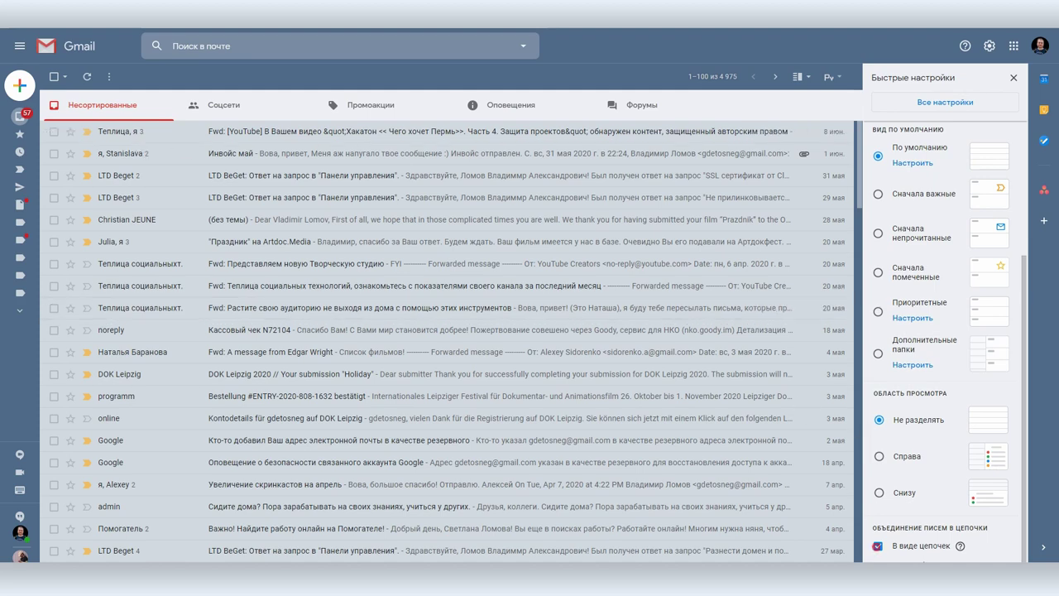
{"action": "left_click", "coordinate": [878, 546]}
{"action": "left_click", "coordinate": [632, 333]}
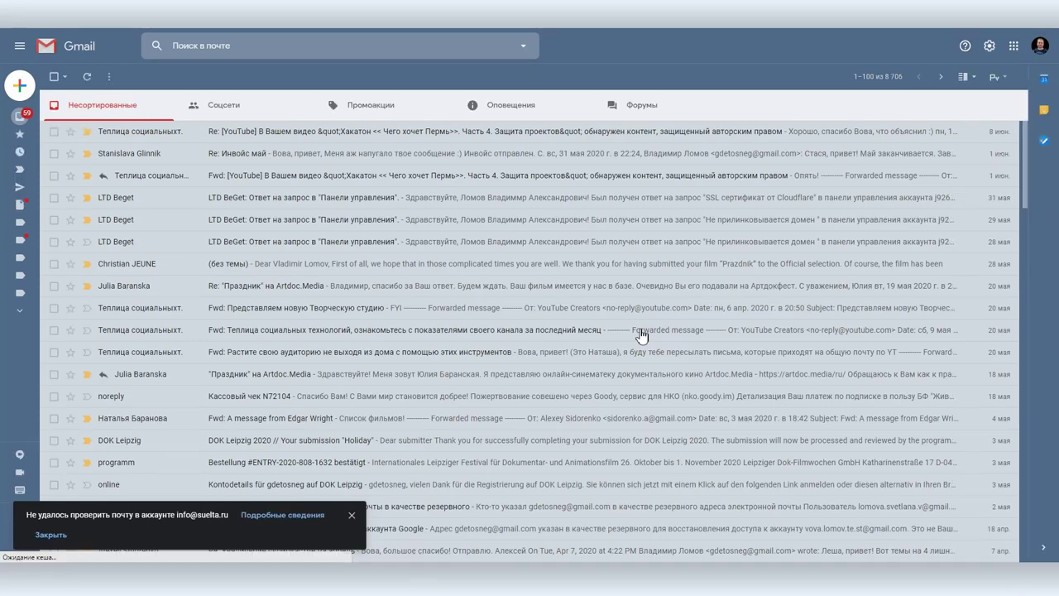
{"action": "left_click", "coordinate": [989, 47]}
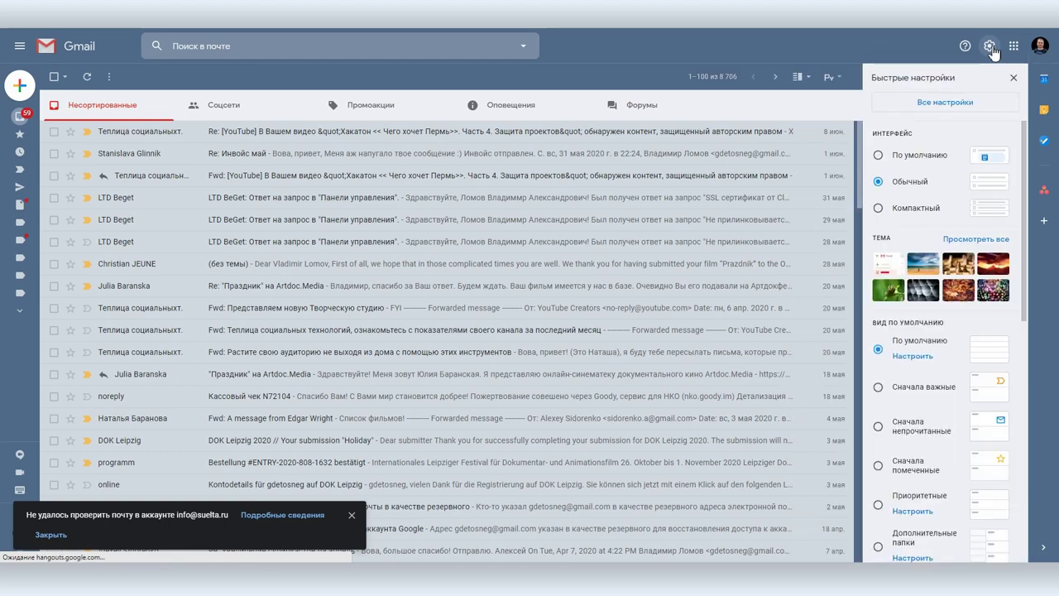
{"action": "left_click", "coordinate": [878, 425]}
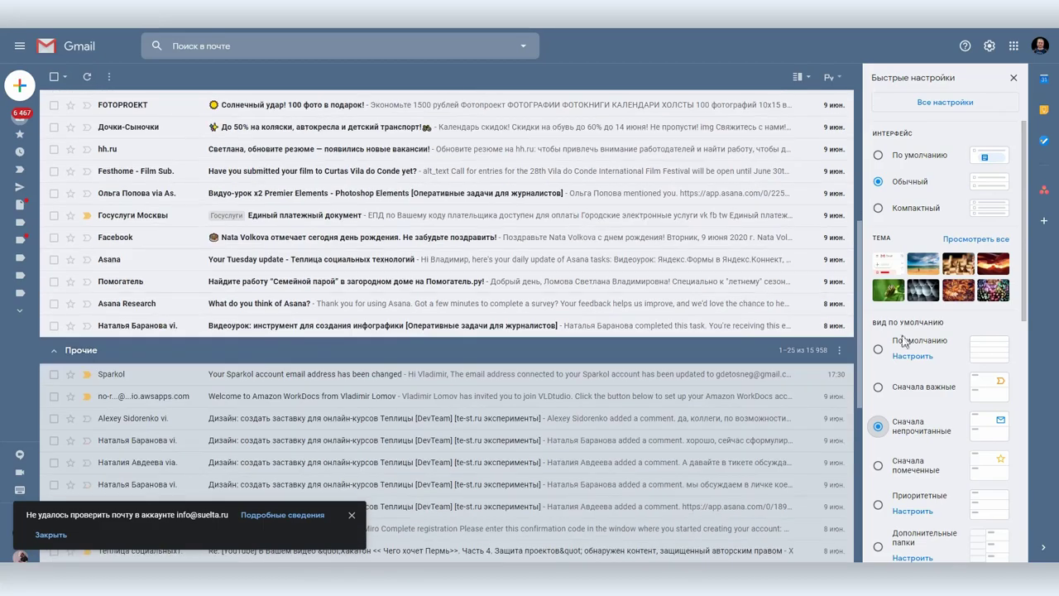
{"action": "left_click", "coordinate": [878, 350]}
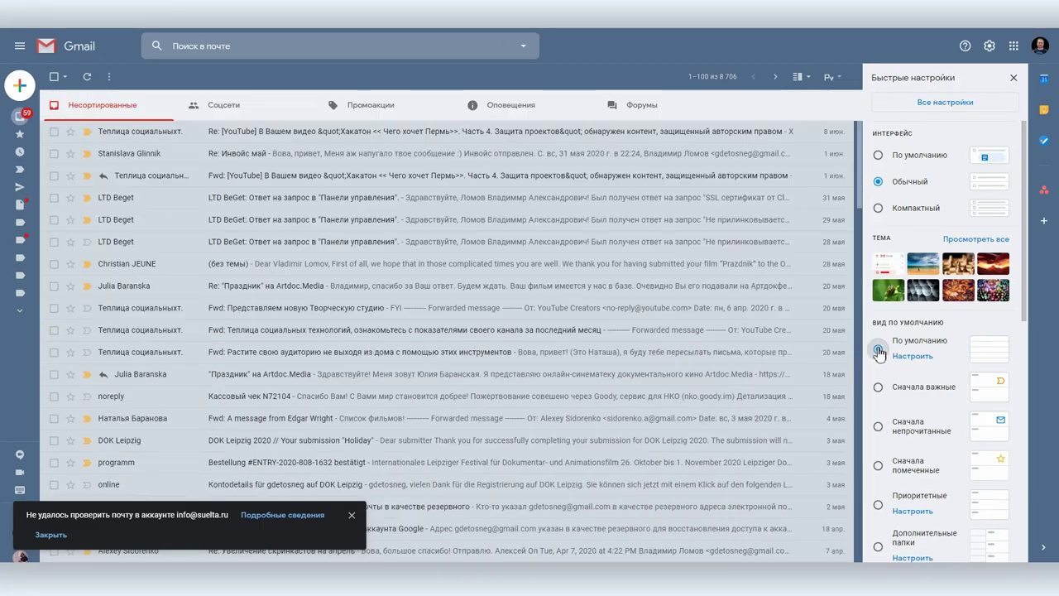
{"action": "scroll", "coordinate": [910, 397], "scroll_direction": "down", "scroll_amount": 3}
{"action": "left_click", "coordinate": [878, 545]}
{"action": "left_click", "coordinate": [653, 334]}
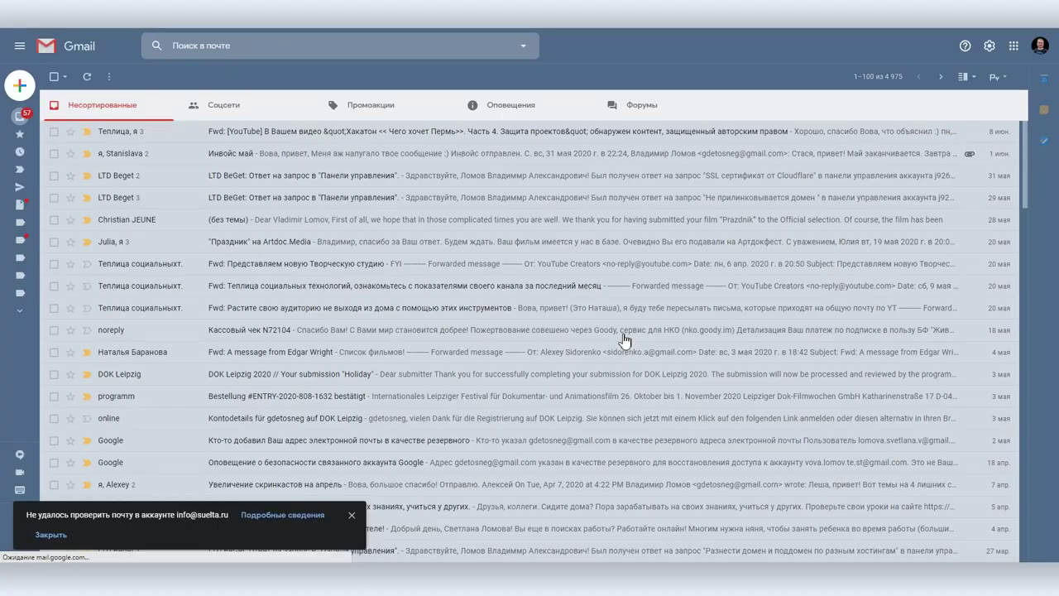
{"action": "left_click", "coordinate": [988, 45]}
{"action": "left_click", "coordinate": [935, 105]}
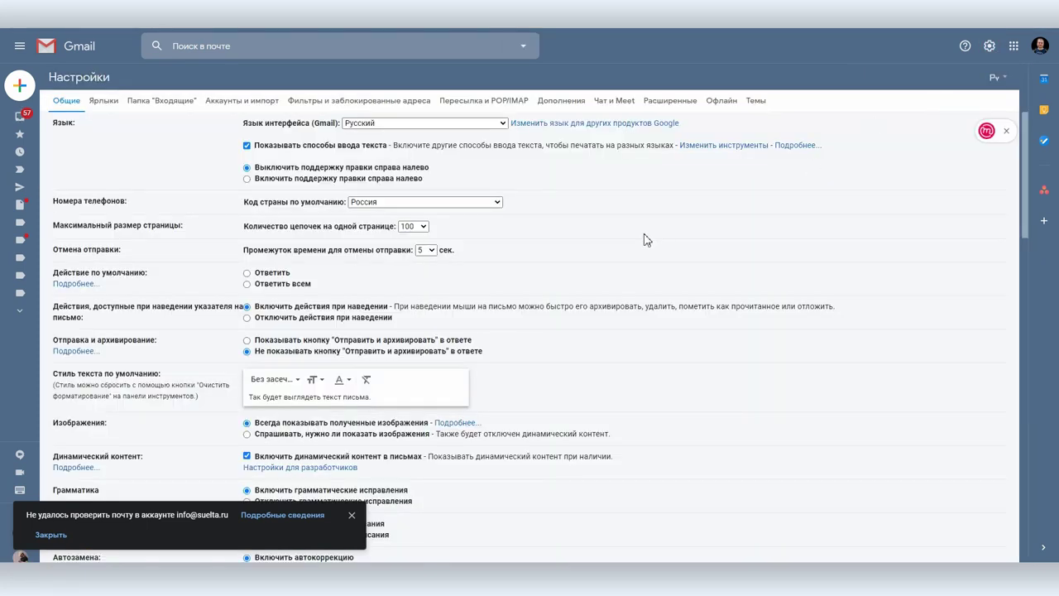
- Scroll the Общие settings down to the signature and Автоответчик options
{"action": "scroll", "coordinate": [650, 237], "scroll_direction": "down", "scroll_amount": 3}
{"action": "scroll", "coordinate": [634, 234], "scroll_direction": "down", "scroll_amount": 12}
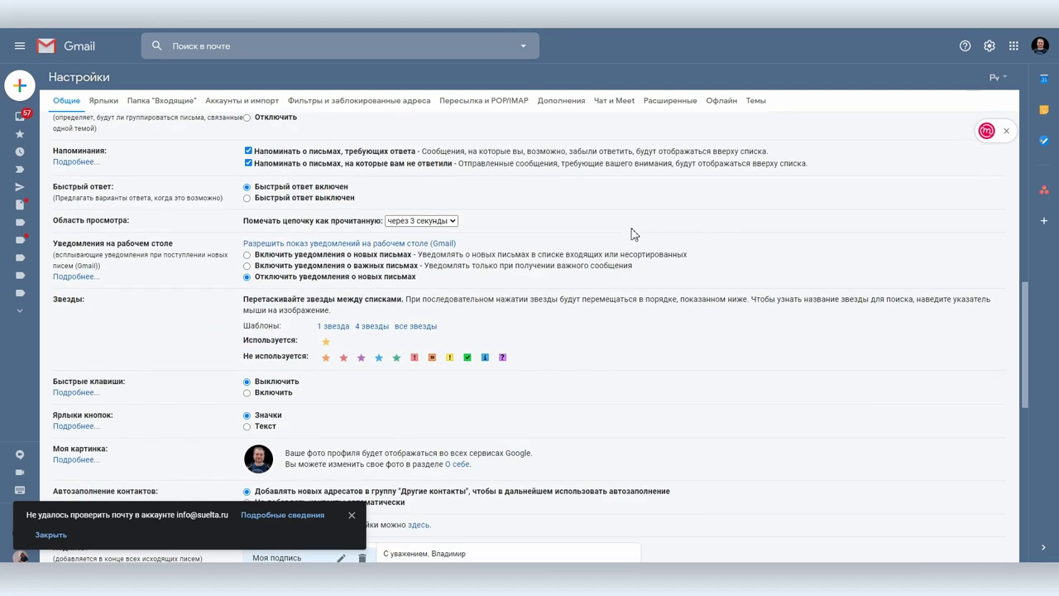
{"action": "scroll", "coordinate": [634, 234], "scroll_direction": "down", "scroll_amount": 2}
{"action": "scroll", "coordinate": [634, 234], "scroll_direction": "up", "scroll_amount": 1}
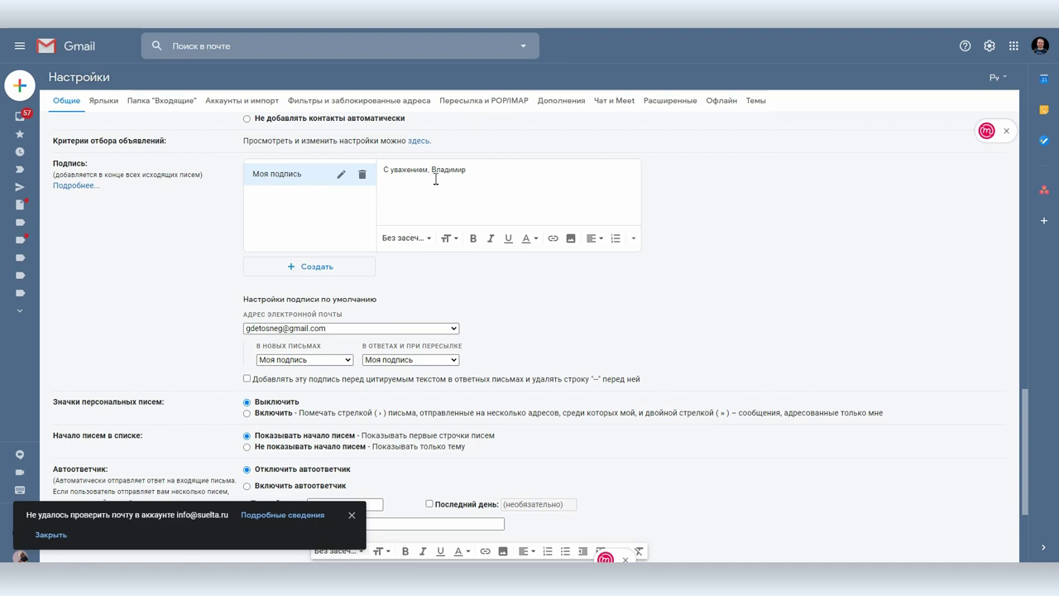
{"action": "scroll", "coordinate": [815, 265], "scroll_direction": "down", "scroll_amount": 2}
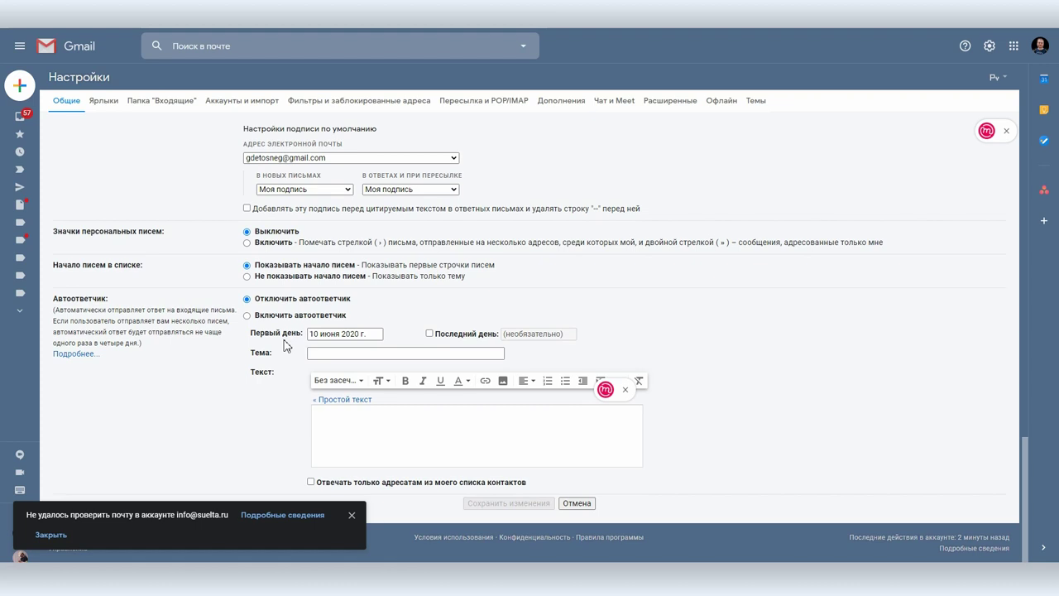
- Turn on the auto-reply with subject 'Я сейчас не могу ответить' and a 'Добрый день!' vacation message
{"action": "left_click", "coordinate": [267, 316]}
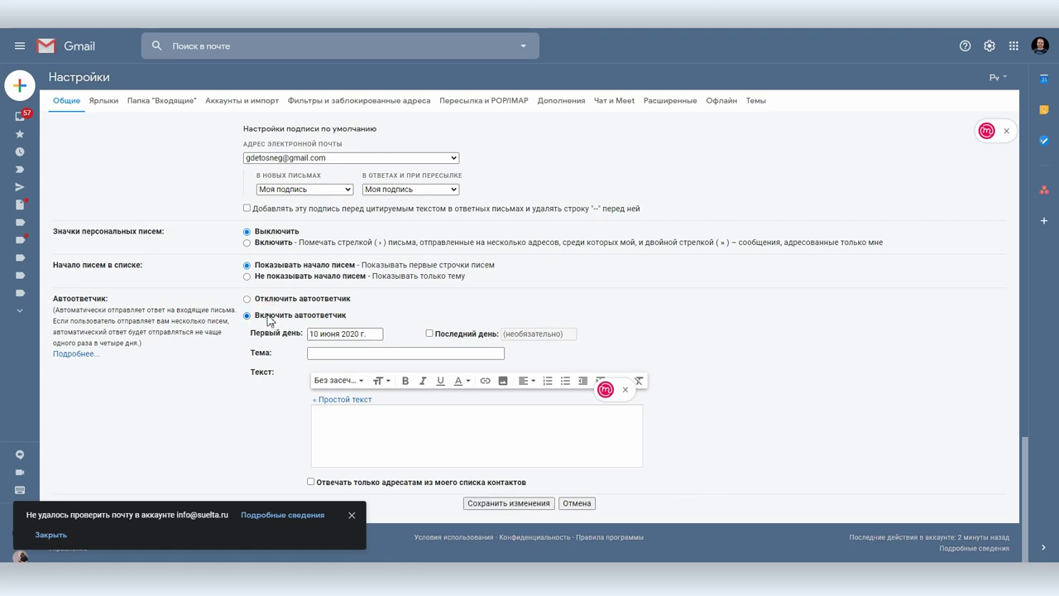
{"action": "left_click", "coordinate": [336, 352]}
{"action": "type", "text": "Я сейчас не могу ответить"}
{"action": "left_click", "coordinate": [385, 438]}
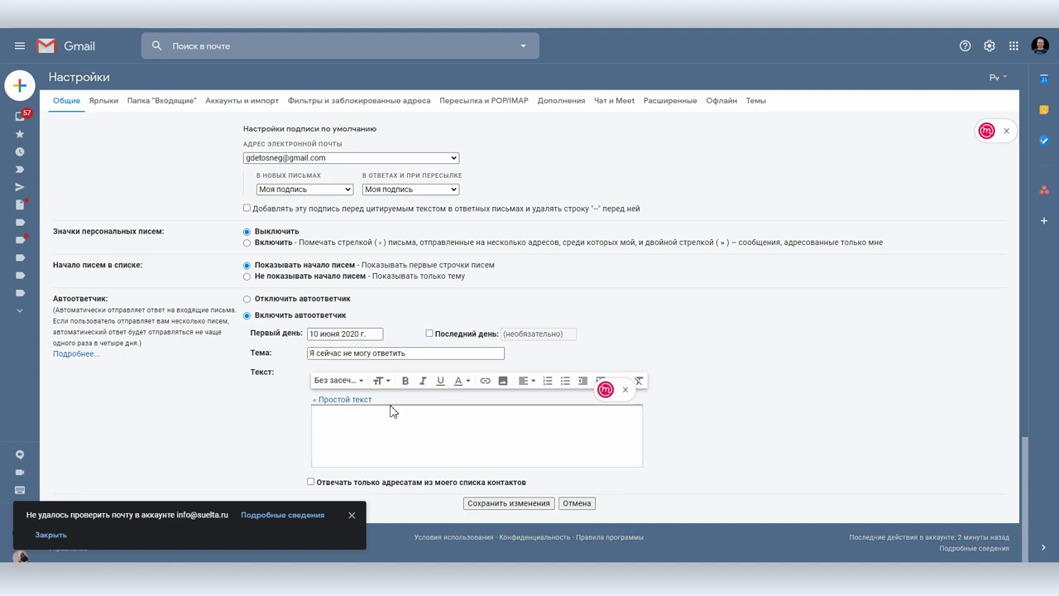
{"action": "type", "text": "Добрый день!"}
{"action": "key", "text": "Return"}
{"action": "type", "text": "Я в отпске до ... отвечу обязательно, как вернусь"}
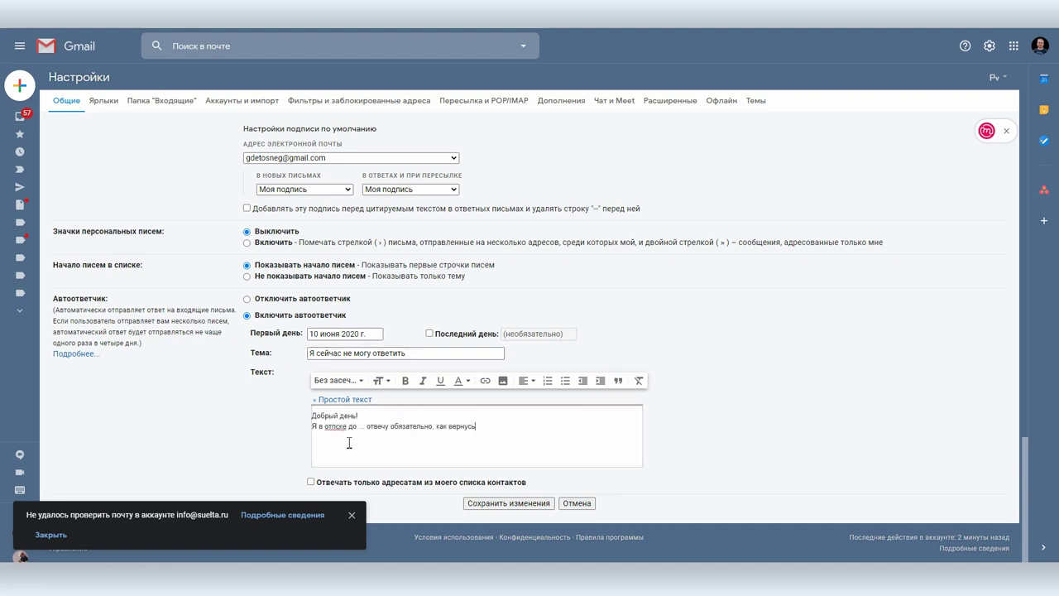
- Correct 'отпске' to 'отпуске' in the reply and save the auto-reply settings
{"action": "right_click", "coordinate": [337, 427]}
{"action": "right_click", "coordinate": [338, 427]}
{"action": "left_click", "coordinate": [389, 263]}
{"action": "left_click", "coordinate": [489, 504]}
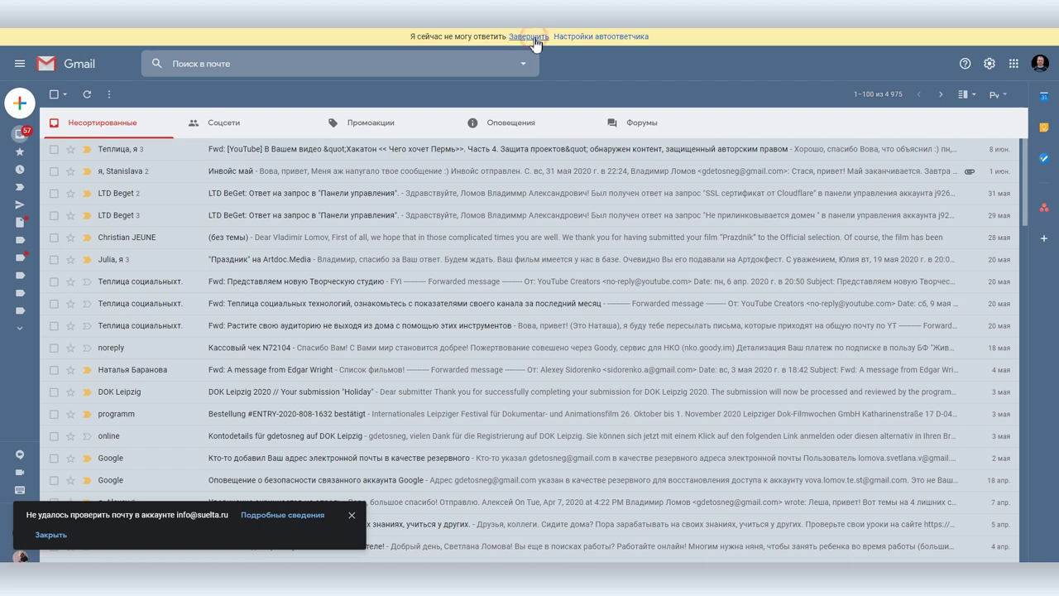
- End the active auto-reply and show the Помеченные starred messages
{"action": "left_click", "coordinate": [513, 38]}
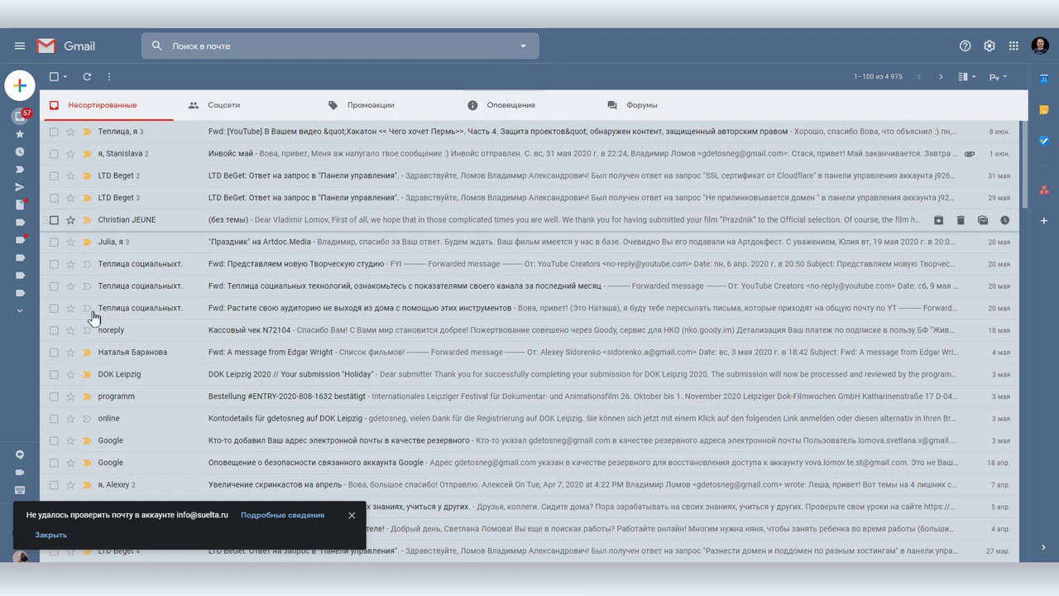
{"action": "mouse_move", "coordinate": [22, 354]}
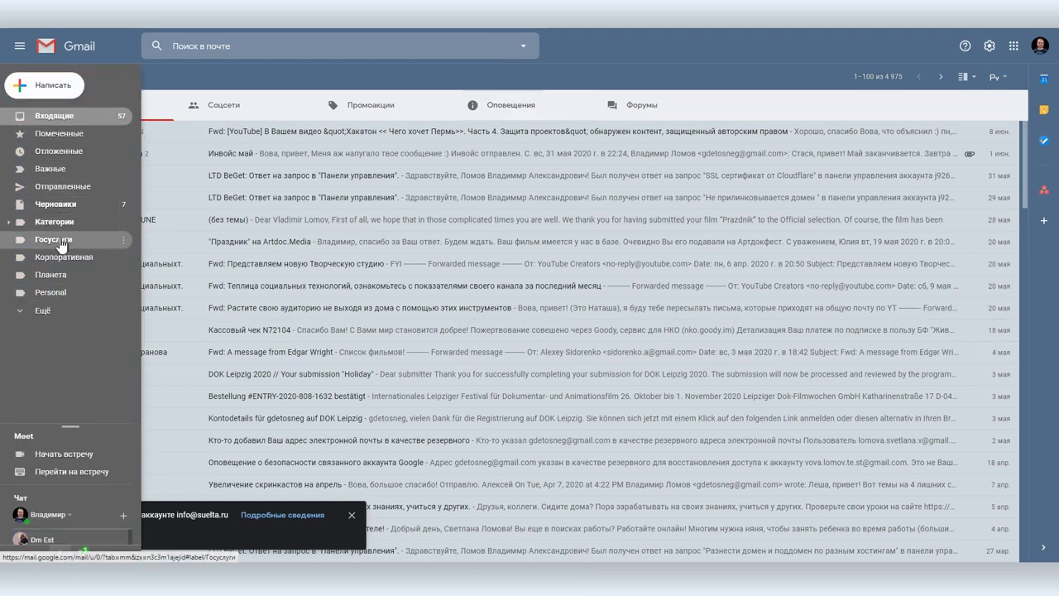
{"action": "left_click", "coordinate": [61, 135]}
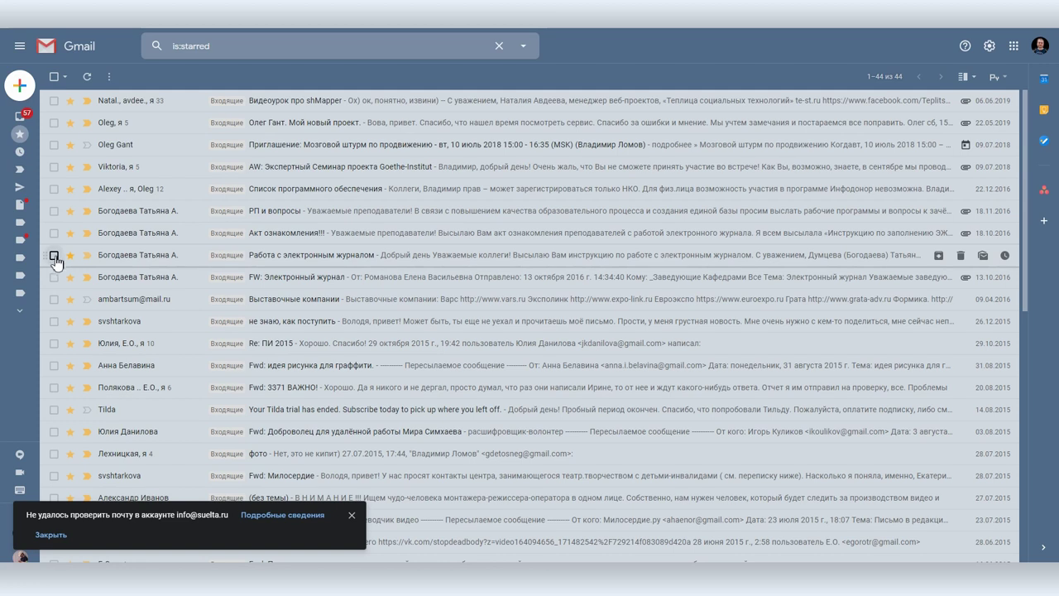
- Star then unstar the film-submission email, and show the 106 Госуслуги label messages
{"action": "left_click", "coordinate": [24, 116]}
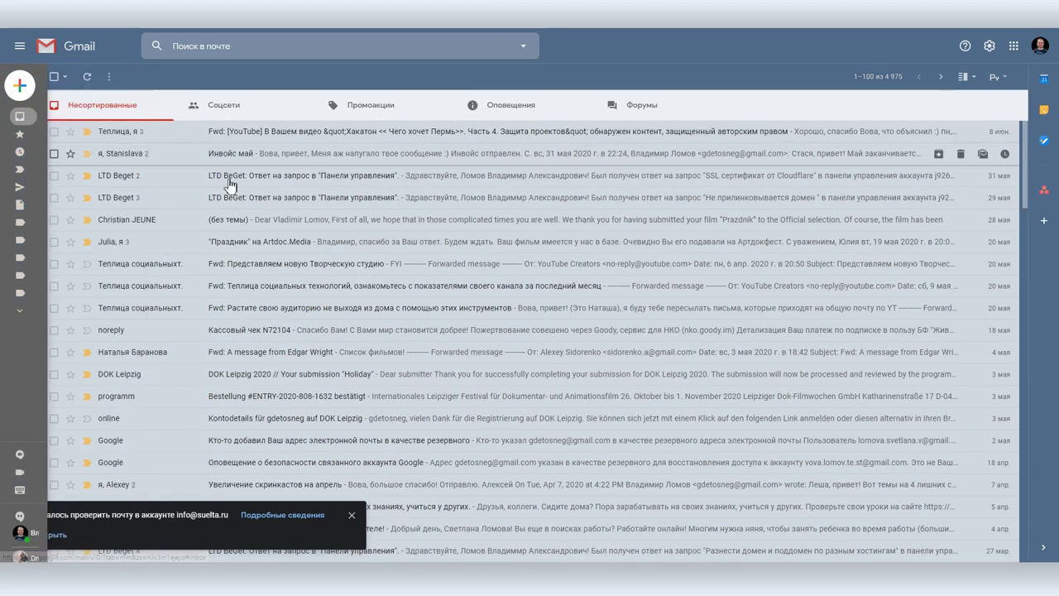
{"action": "left_click", "coordinate": [71, 221]}
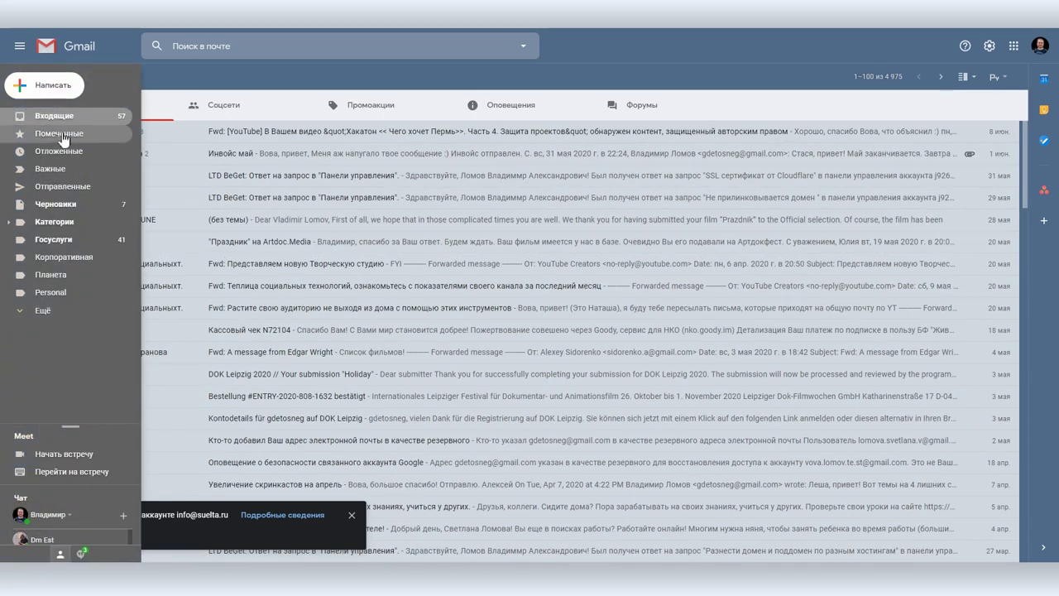
{"action": "left_click", "coordinate": [66, 133]}
{"action": "left_click", "coordinate": [71, 102]}
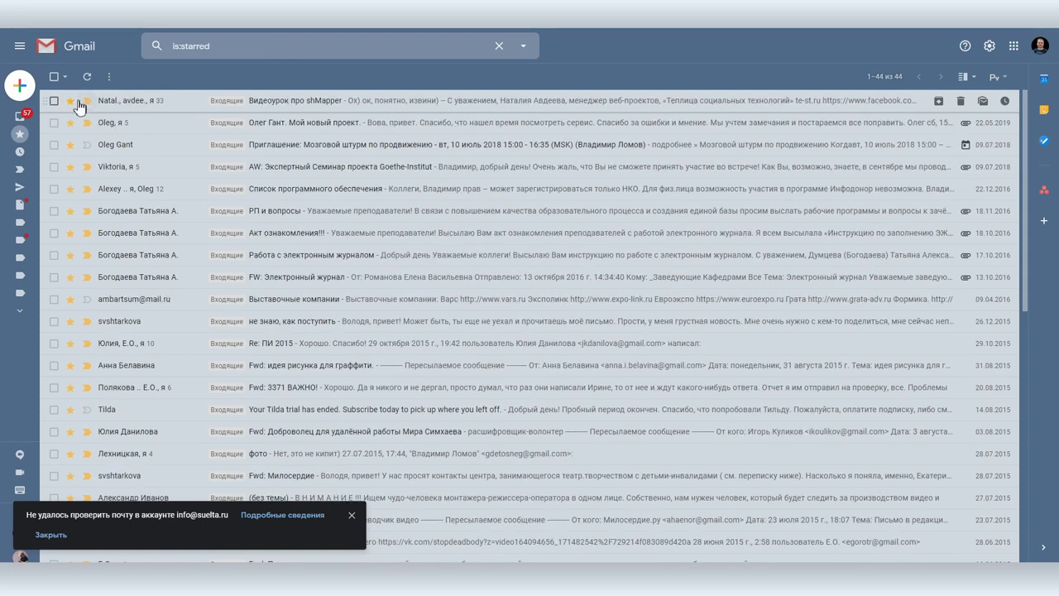
{"action": "mouse_move", "coordinate": [25, 370]}
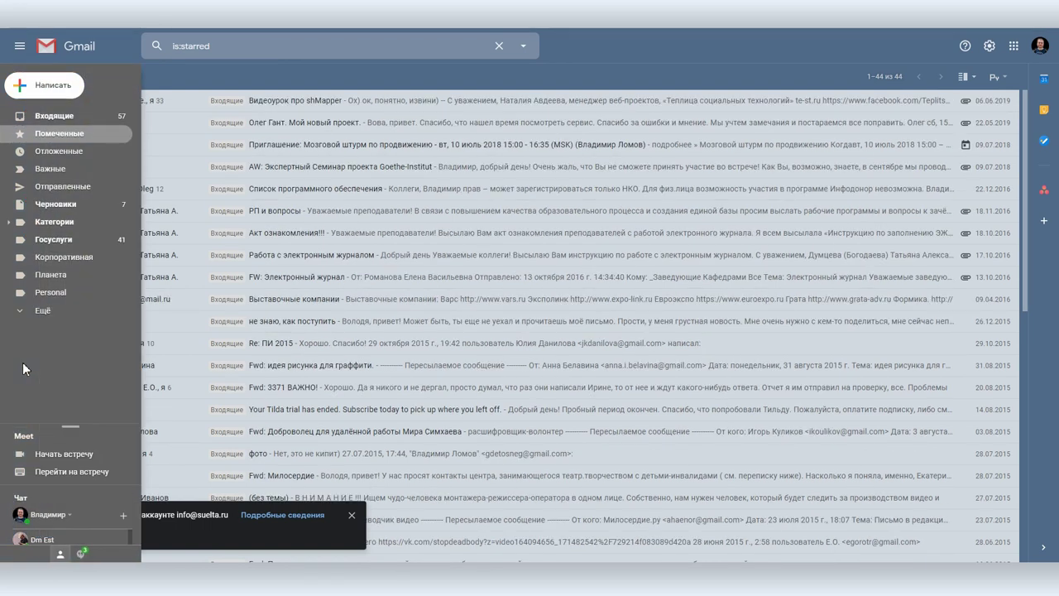
{"action": "left_click", "coordinate": [56, 242]}
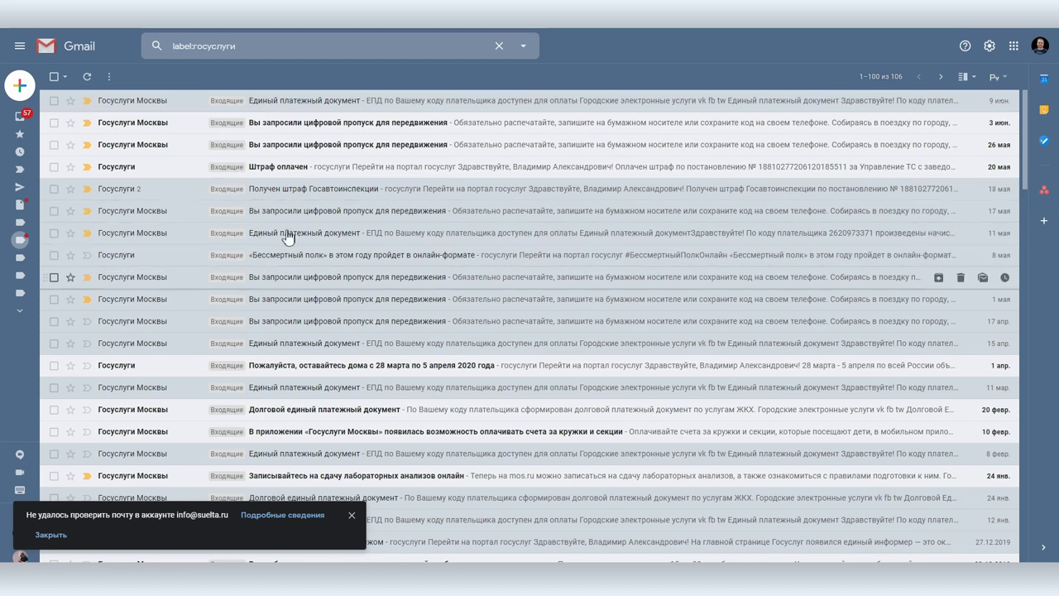
- Open the Госуслуги Москвы digital pass email in Оповещения and filter messages like it
{"action": "left_click", "coordinate": [33, 122]}
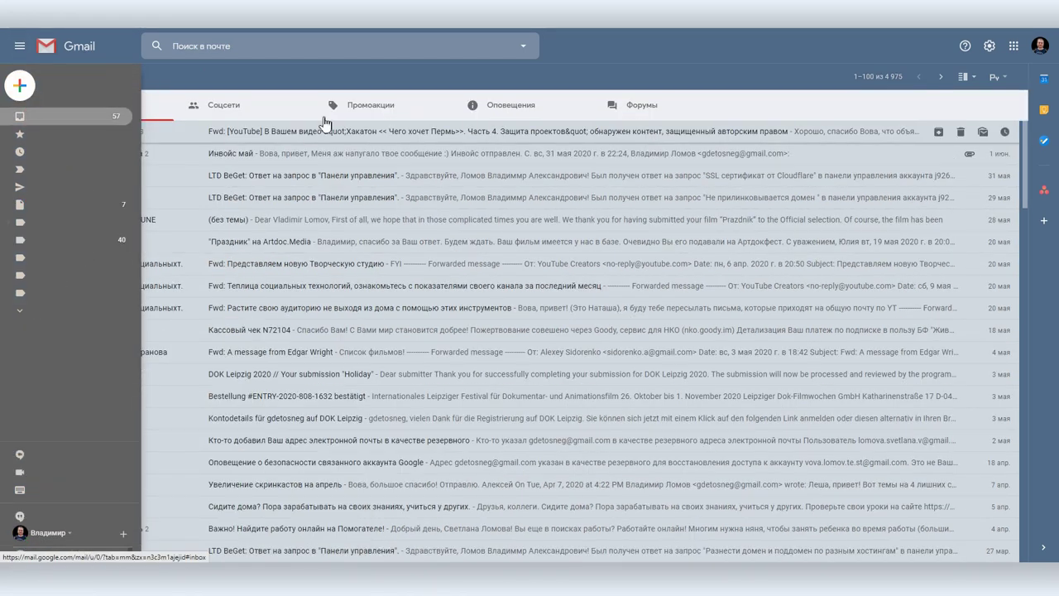
{"action": "left_click", "coordinate": [500, 114]}
{"action": "scroll", "coordinate": [378, 240], "scroll_direction": "down", "scroll_amount": 10}
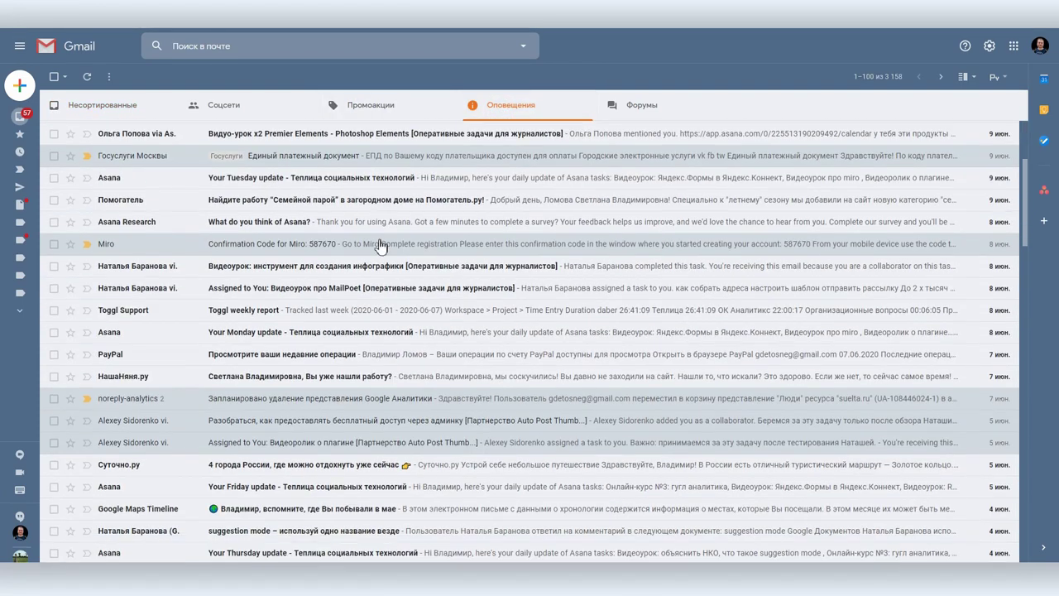
{"action": "left_click", "coordinate": [263, 246]}
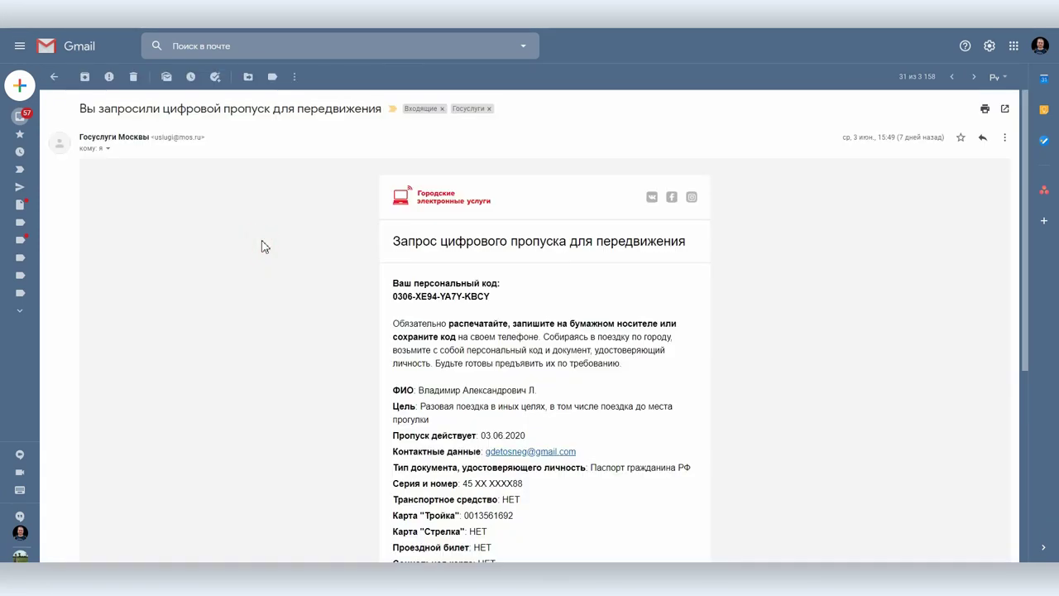
{"action": "left_click", "coordinate": [1003, 141]}
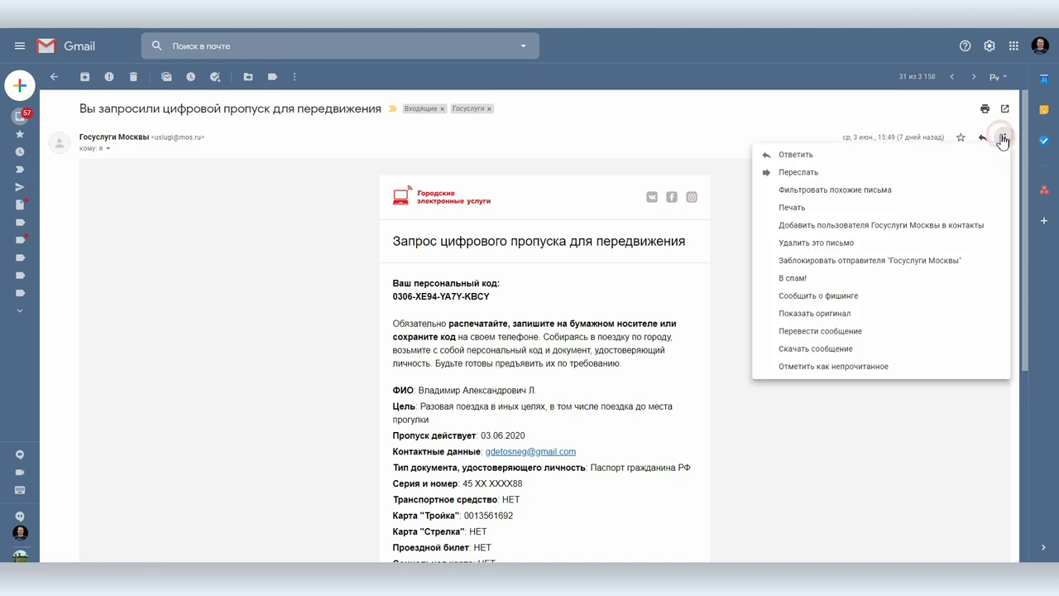
{"action": "left_click", "coordinate": [800, 194]}
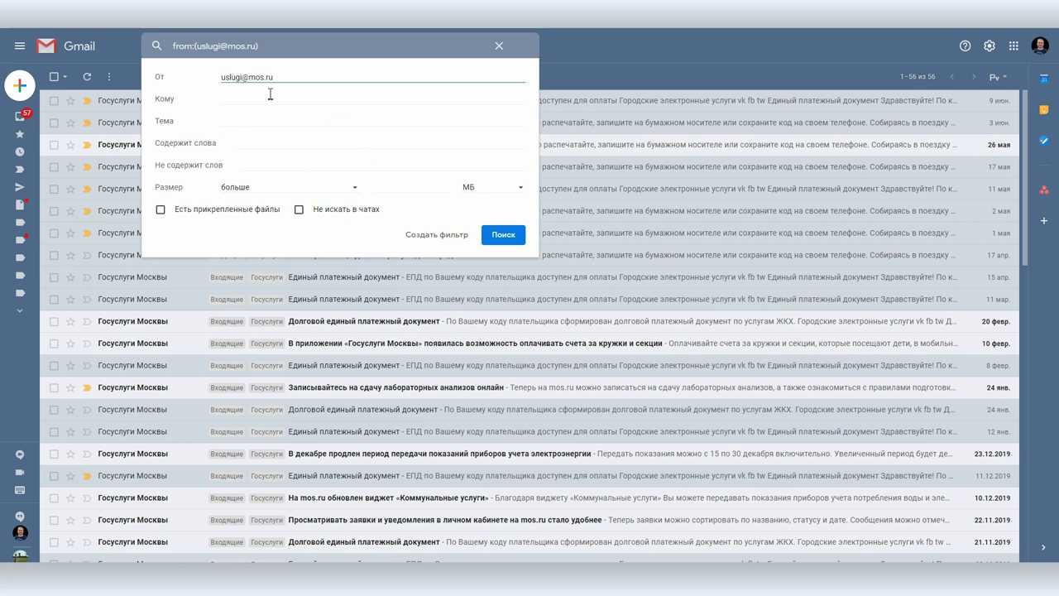
- Begin setting the Госуслуги filter to apply a label, then abandon it and clear the search
{"action": "left_click", "coordinate": [437, 235]}
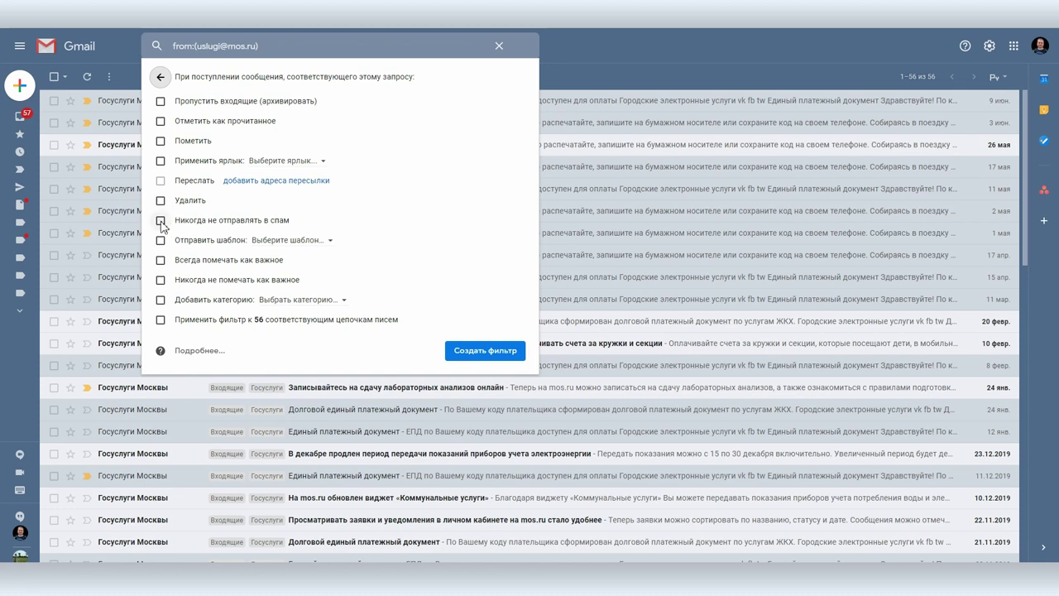
{"action": "left_click", "coordinate": [161, 163]}
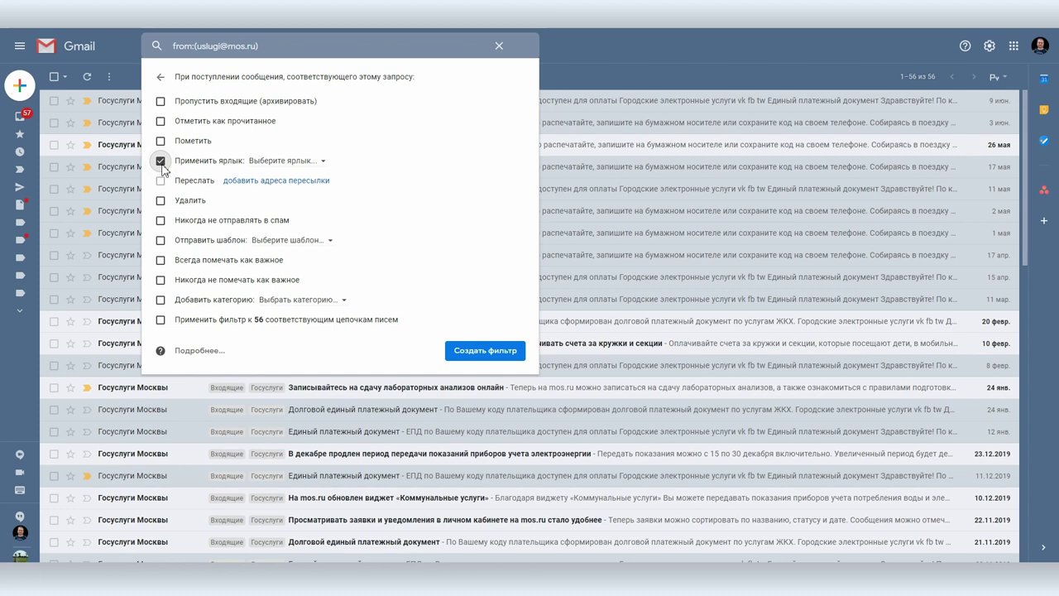
{"action": "left_click", "coordinate": [286, 160]}
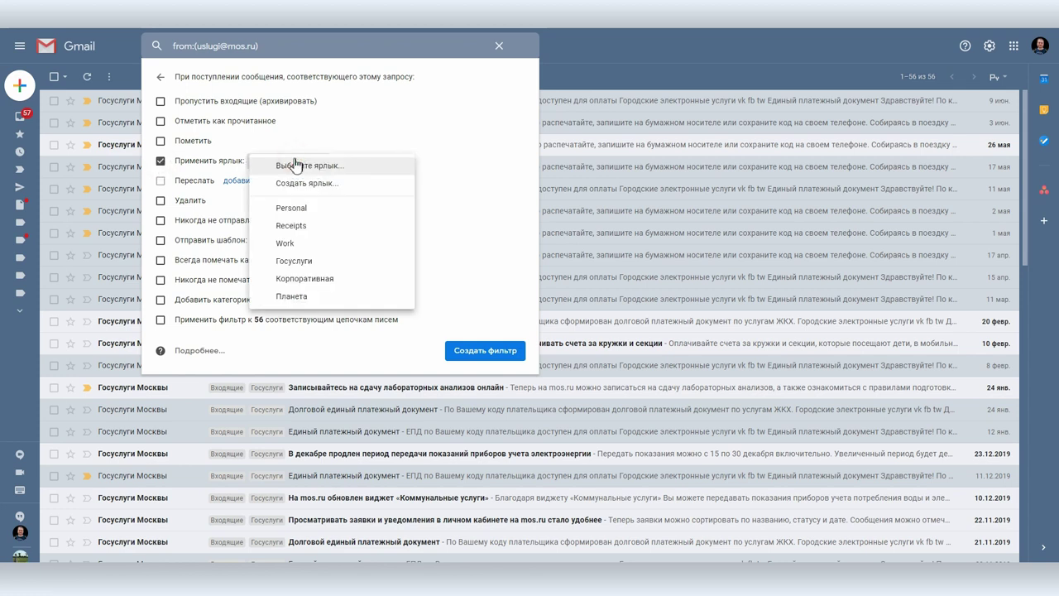
{"action": "left_click", "coordinate": [500, 47]}
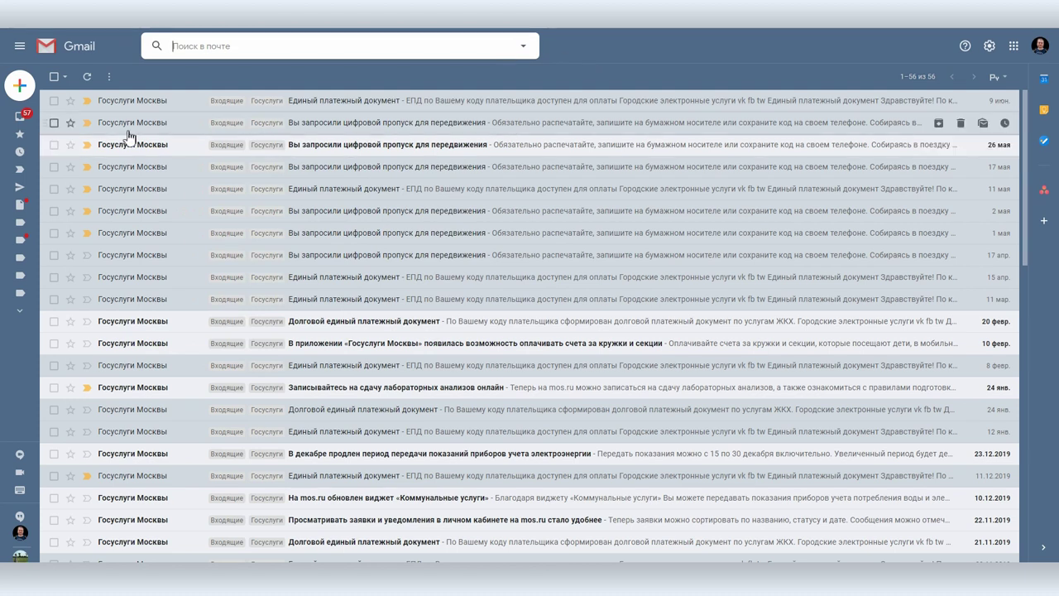
- Create a new label named Design from the Ещё section of the sidebar
{"action": "left_click", "coordinate": [39, 122]}
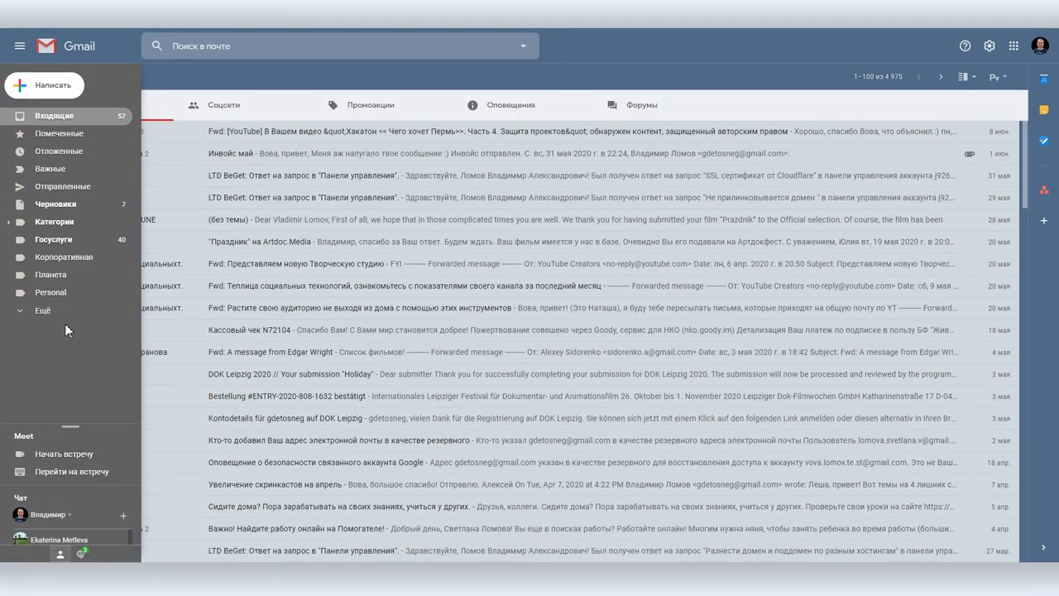
{"action": "left_click", "coordinate": [43, 311]}
{"action": "scroll", "coordinate": [46, 356], "scroll_direction": "down", "scroll_amount": 1}
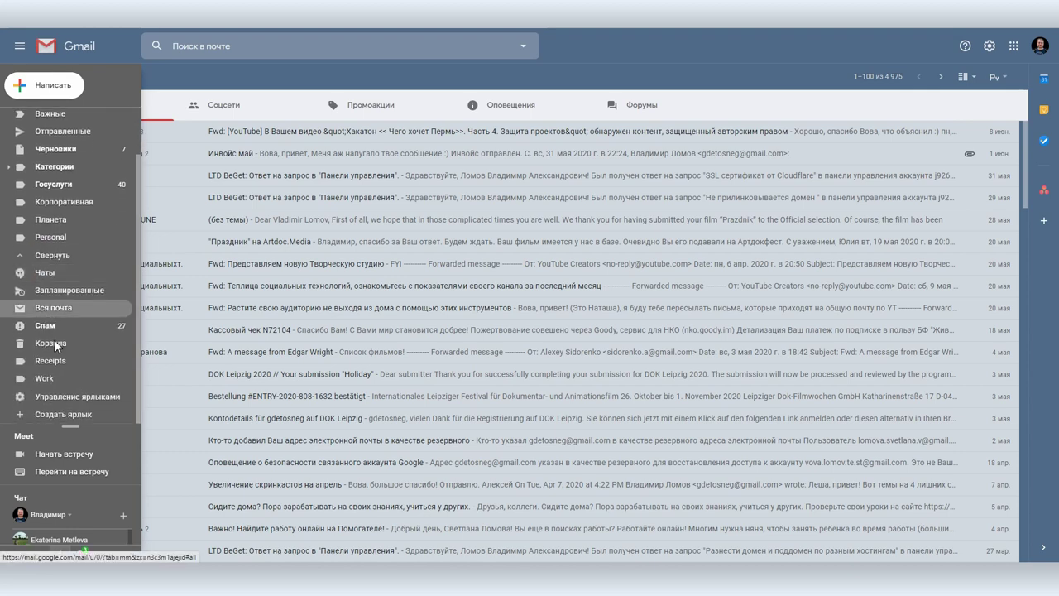
{"action": "left_click", "coordinate": [60, 411]}
{"action": "type", "text": "Design"}
{"action": "left_click", "coordinate": [629, 340]}
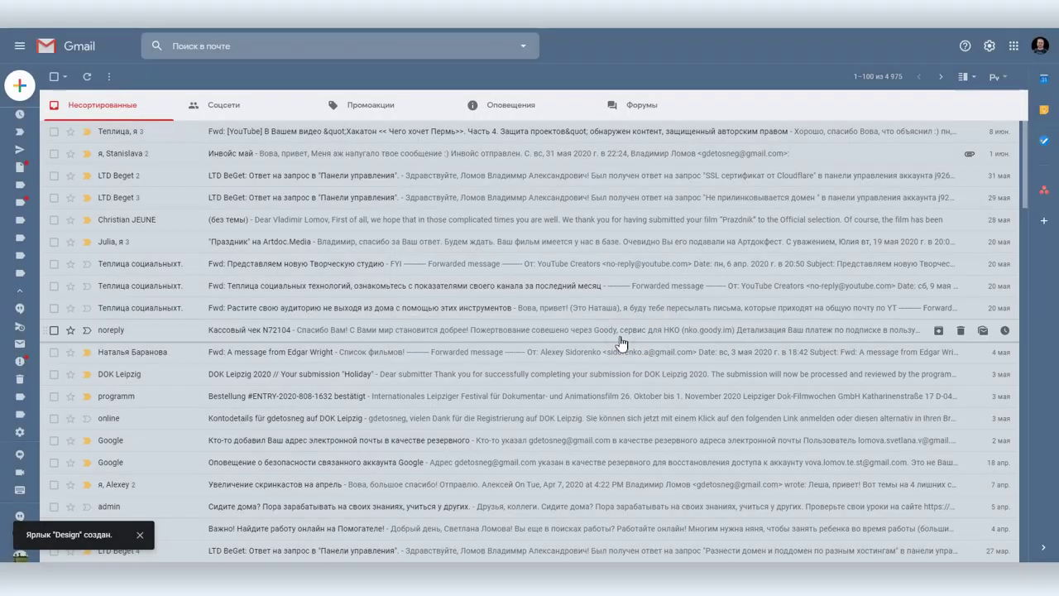
- Give the Design label a teal colour and switch to the Оповещения category
{"action": "mouse_move", "coordinate": [25, 431]}
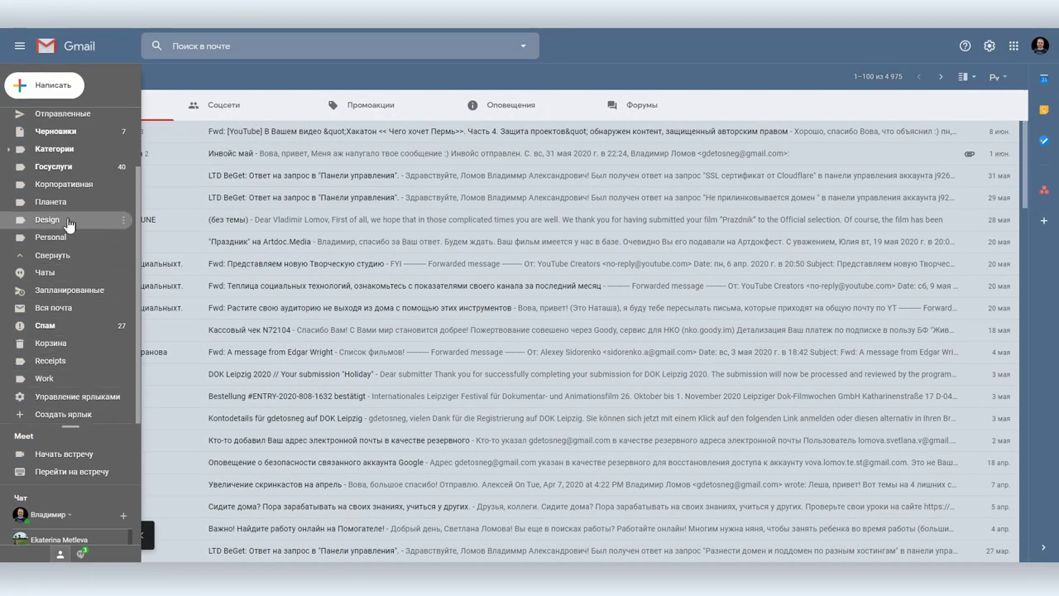
{"action": "left_click", "coordinate": [122, 219]}
{"action": "mouse_move", "coordinate": [158, 258]}
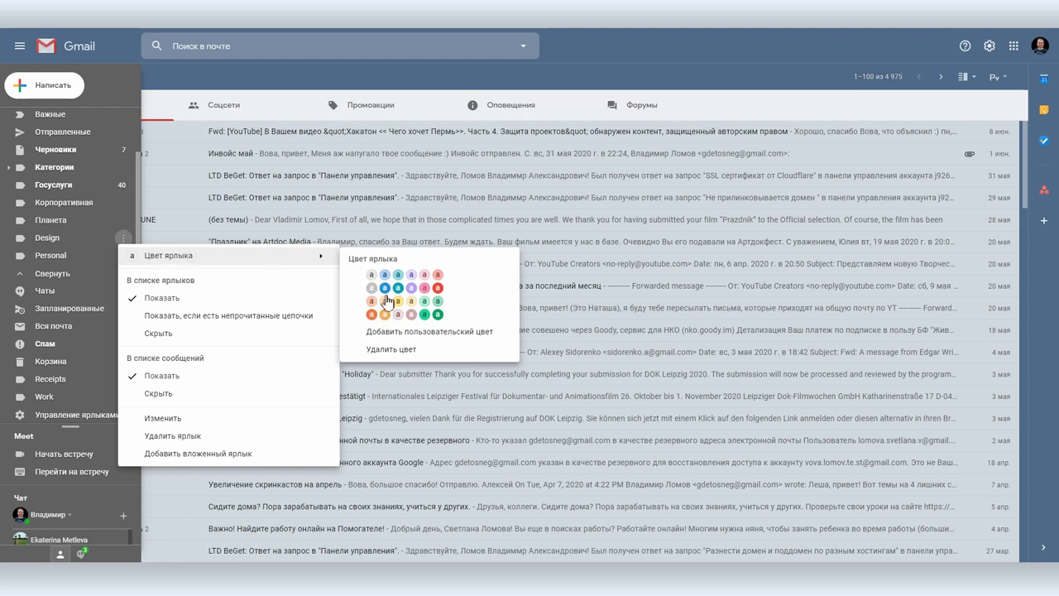
{"action": "left_click", "coordinate": [399, 303]}
{"action": "left_click", "coordinate": [490, 100]}
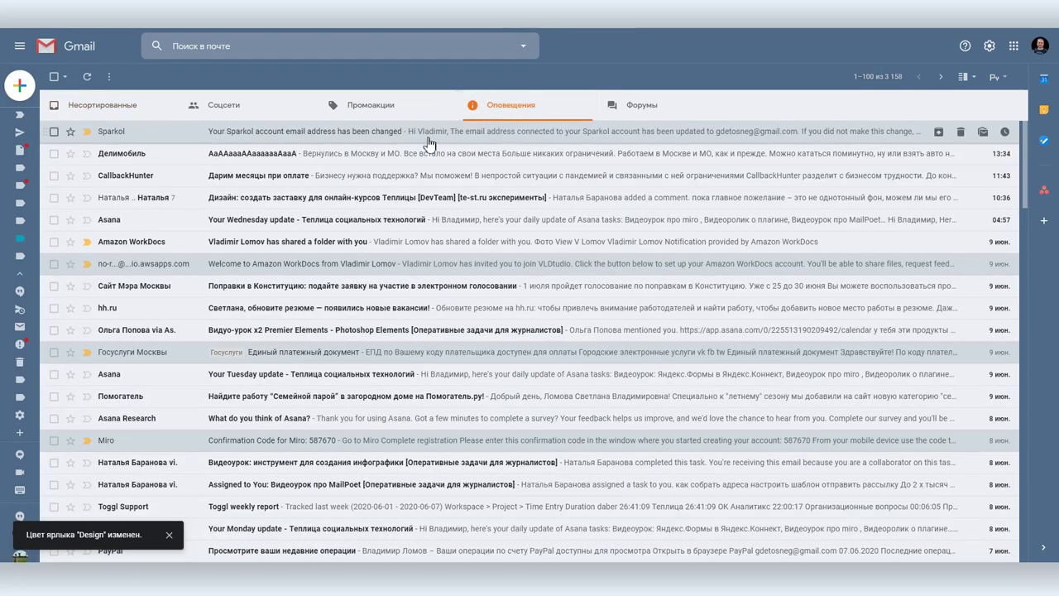
- Start a filter from the Sparkol email, clearing From and setting Кому to the account's +design alias
{"action": "left_click", "coordinate": [257, 135]}
{"action": "left_click", "coordinate": [1004, 138]}
{"action": "left_click", "coordinate": [838, 210]}
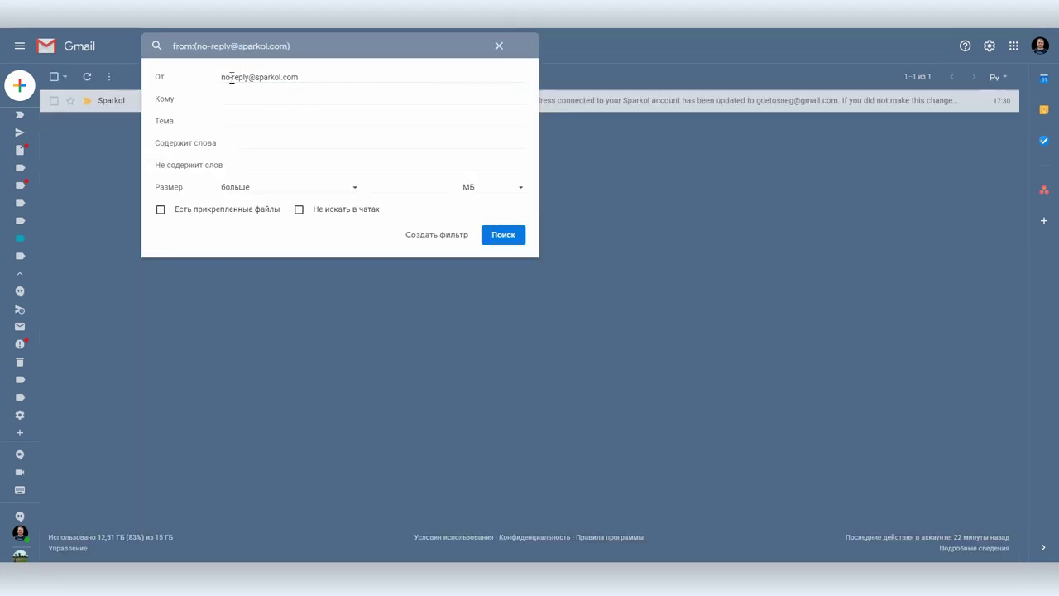
{"action": "left_click_drag", "start_coordinate": [306, 77], "coordinate": [222, 79]}
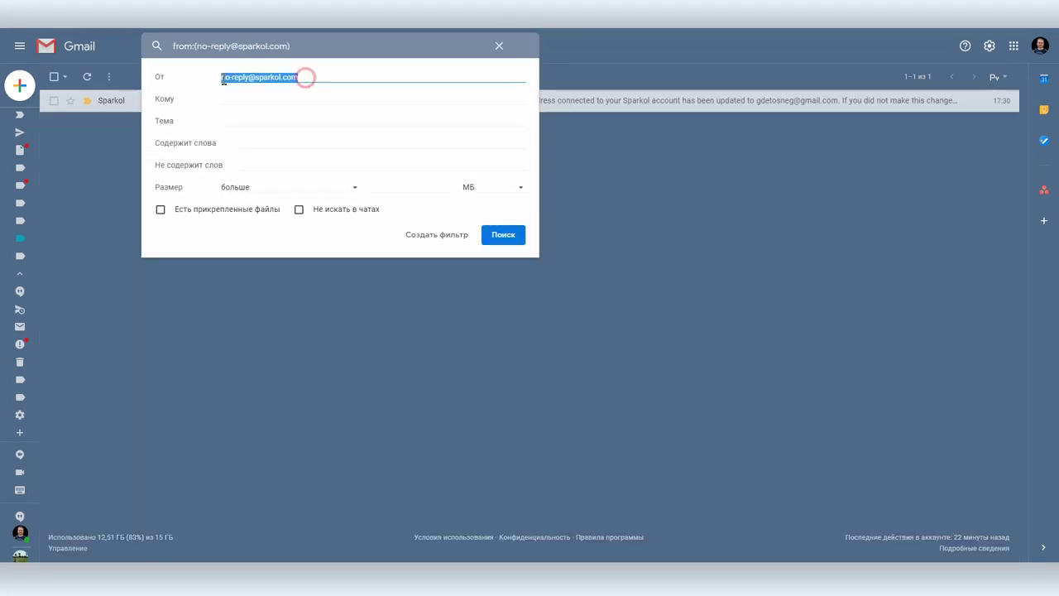
{"action": "key", "text": "BackSpace"}
{"action": "left_click", "coordinate": [244, 101]}
{"action": "left_click", "coordinate": [256, 120]}
- Make the filter apply the Design label and create it
{"action": "left_click", "coordinate": [425, 239]}
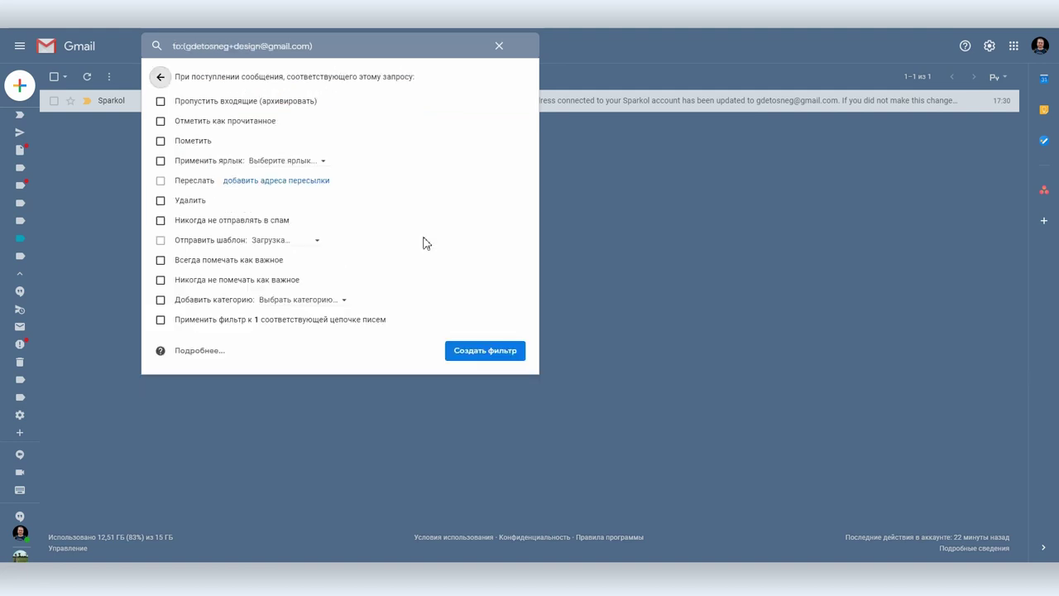
{"action": "left_click", "coordinate": [161, 162]}
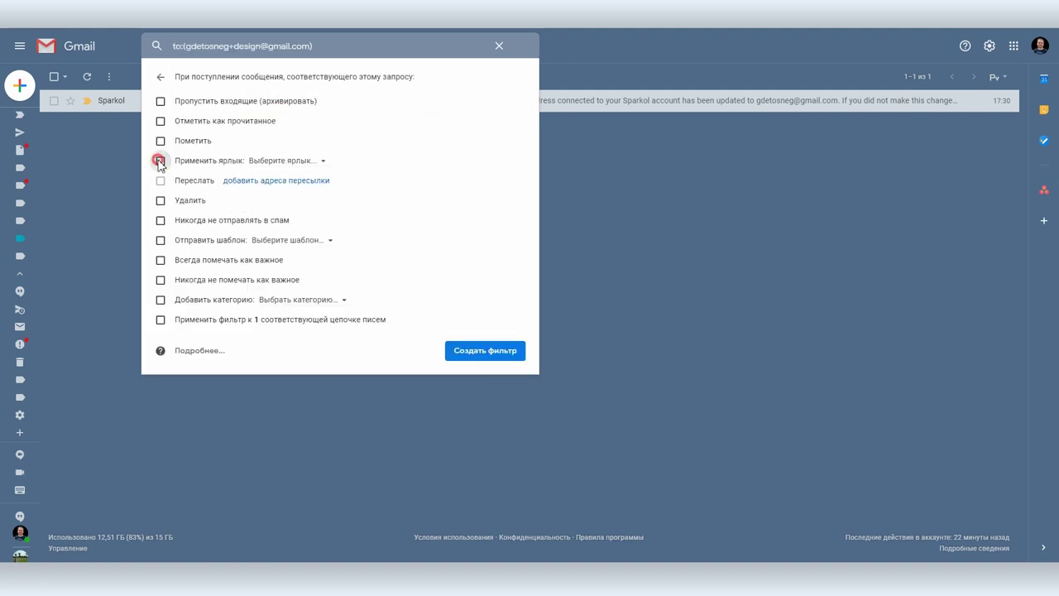
{"action": "left_click", "coordinate": [279, 163]}
{"action": "left_click", "coordinate": [287, 205]}
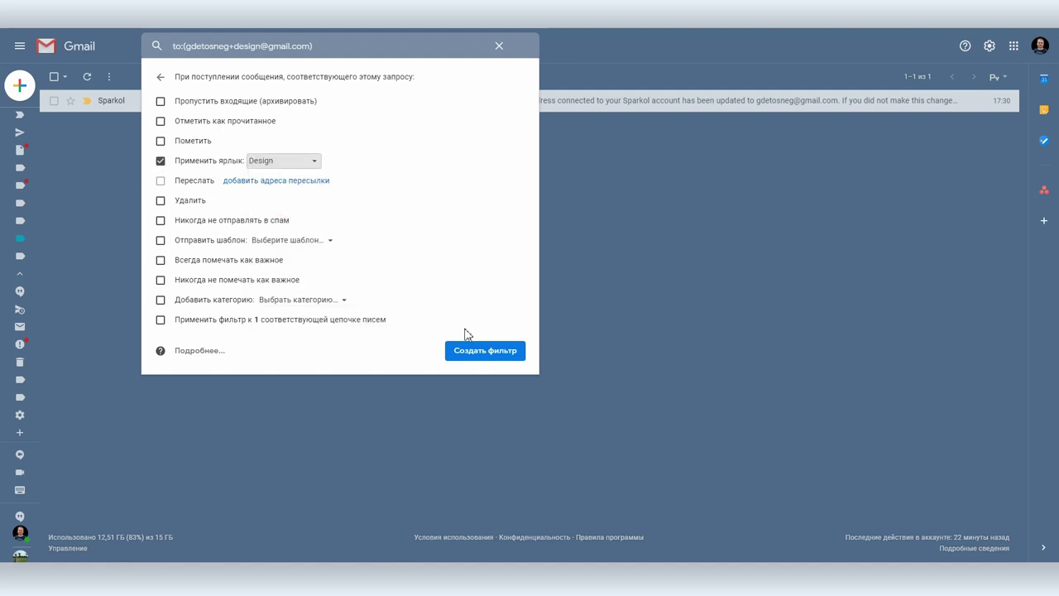
{"action": "left_click", "coordinate": [467, 350]}
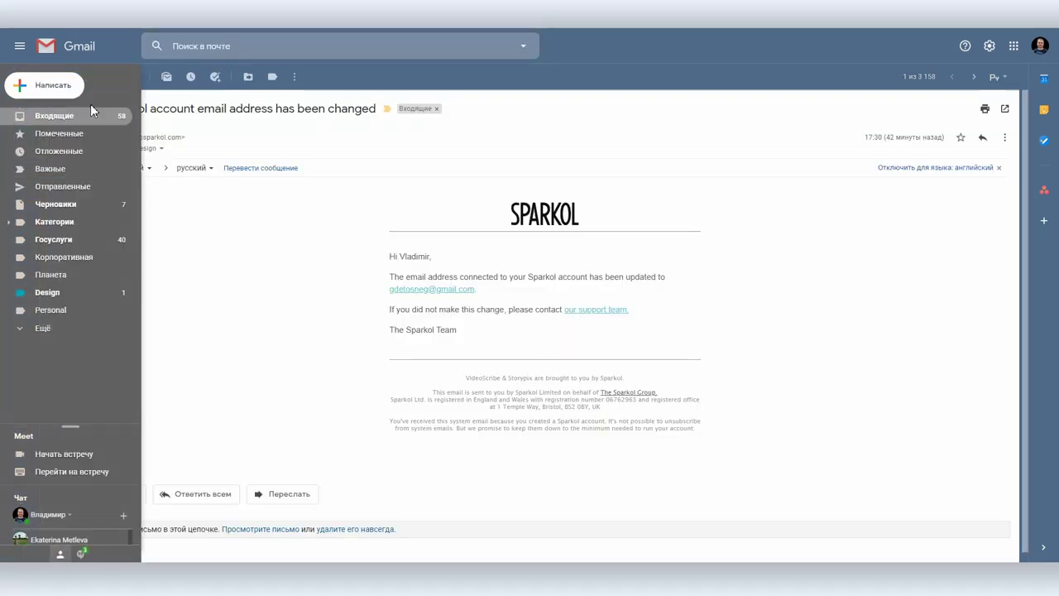
- Go back to the inbox, then open the Design label to see its 'test' email
{"action": "left_click", "coordinate": [90, 110]}
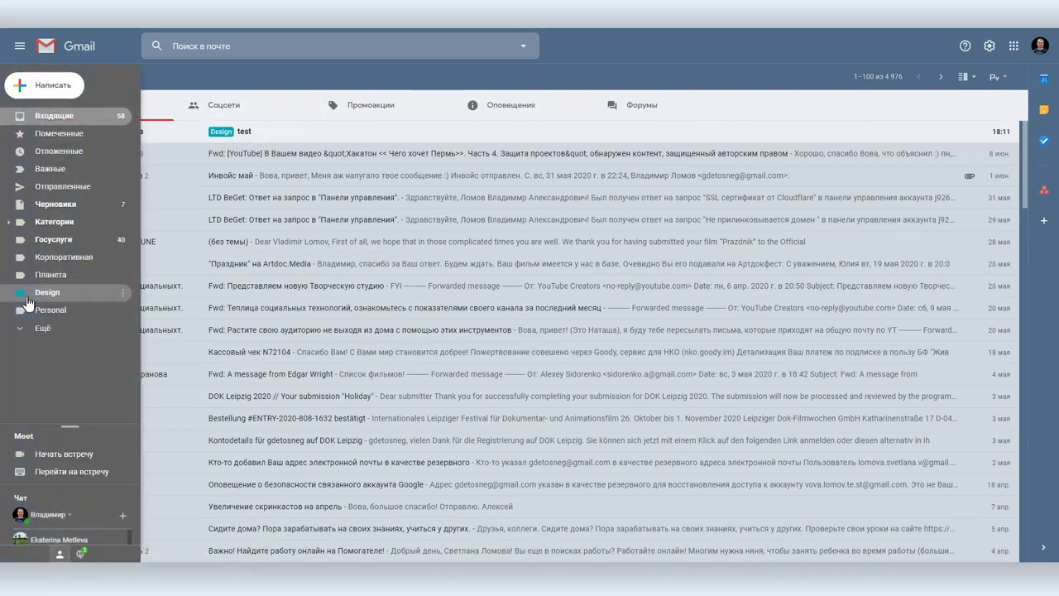
{"action": "left_click", "coordinate": [20, 292]}
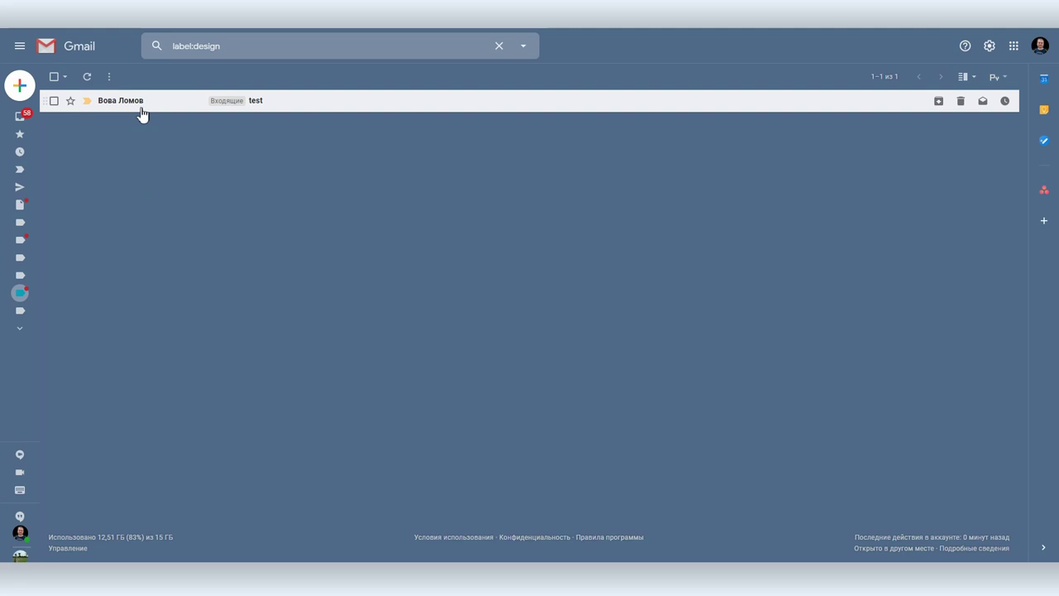